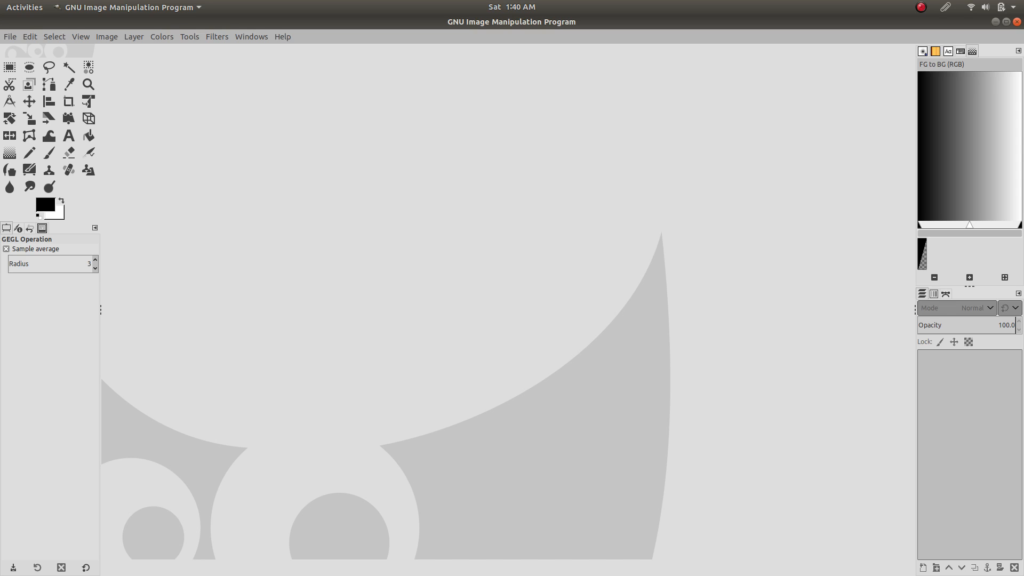
- Open the portrait JPEG from the desktop in GIMP and restore the window to full screen size
key(super+Down)
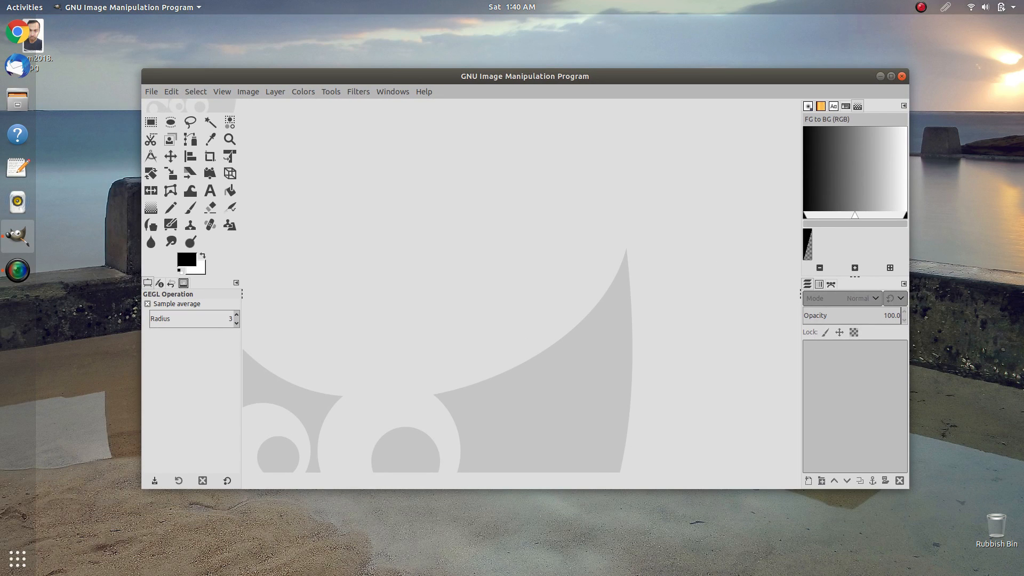
drag(32, 35, 413, 214)
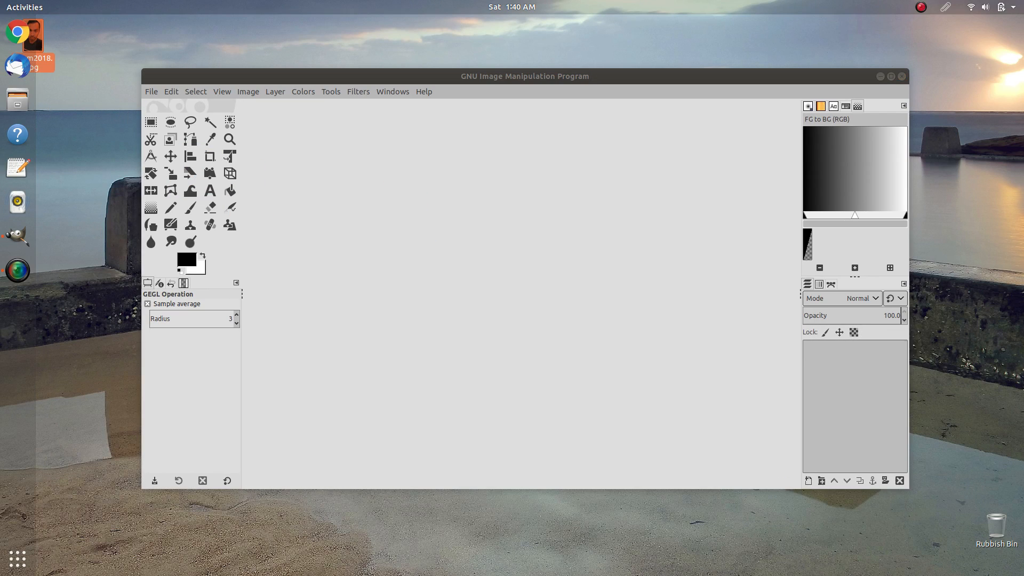
key(super+Up)
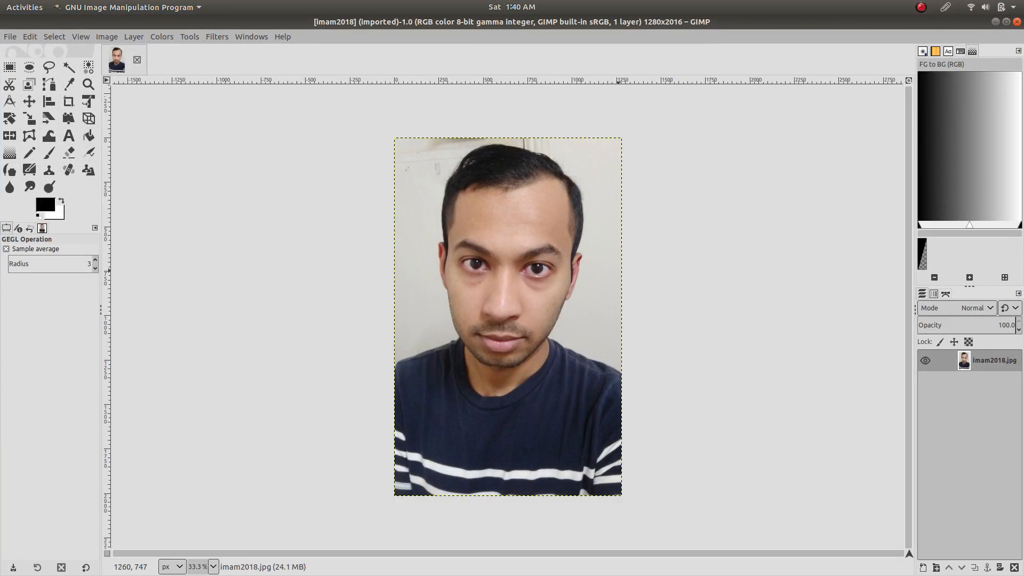
- Examine the portrait's face and outline at 33.3% and 50% zoom
scroll(569, 320, up, 1)
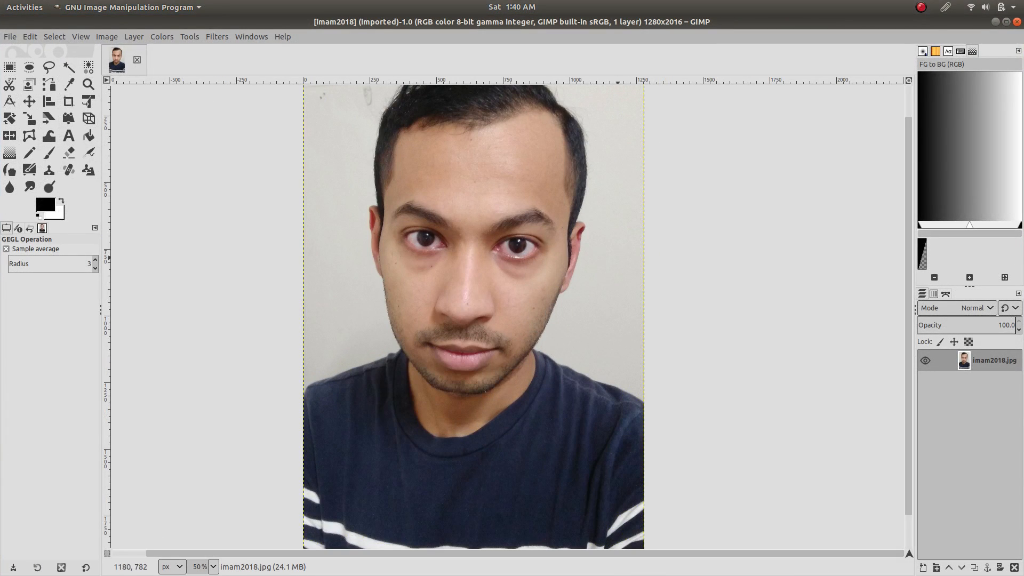
scroll(566, 288, down, 1)
drag(523, 330, 509, 257)
scroll(471, 289, up, 1)
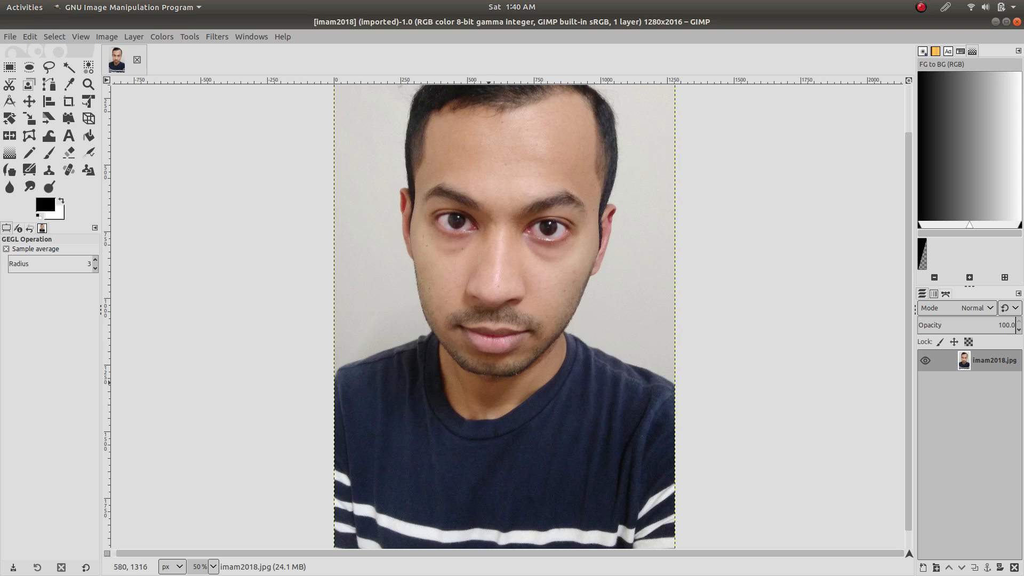
drag(587, 243, 571, 289)
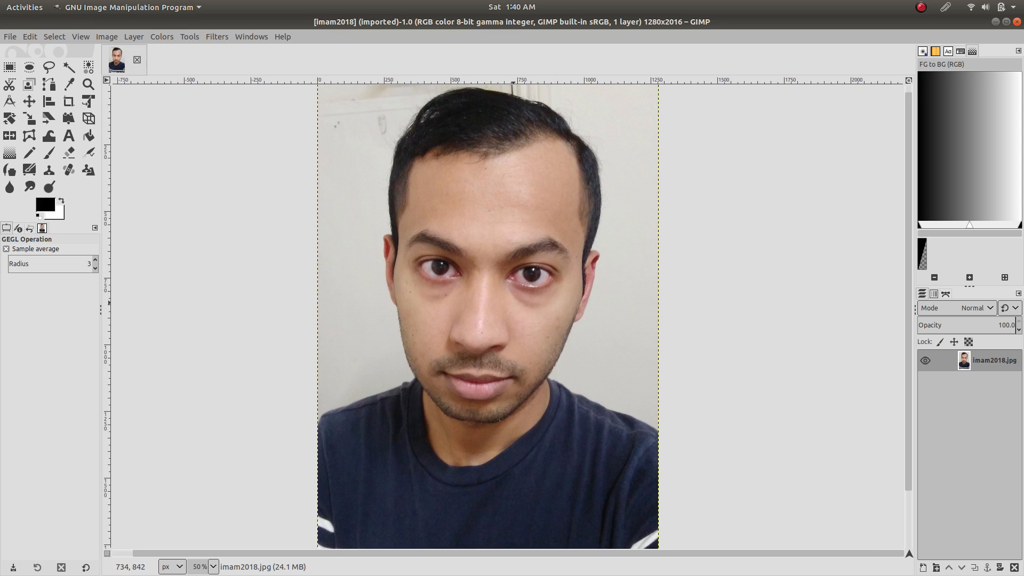
scroll(491, 326, down, 1)
scroll(509, 267, up, 1)
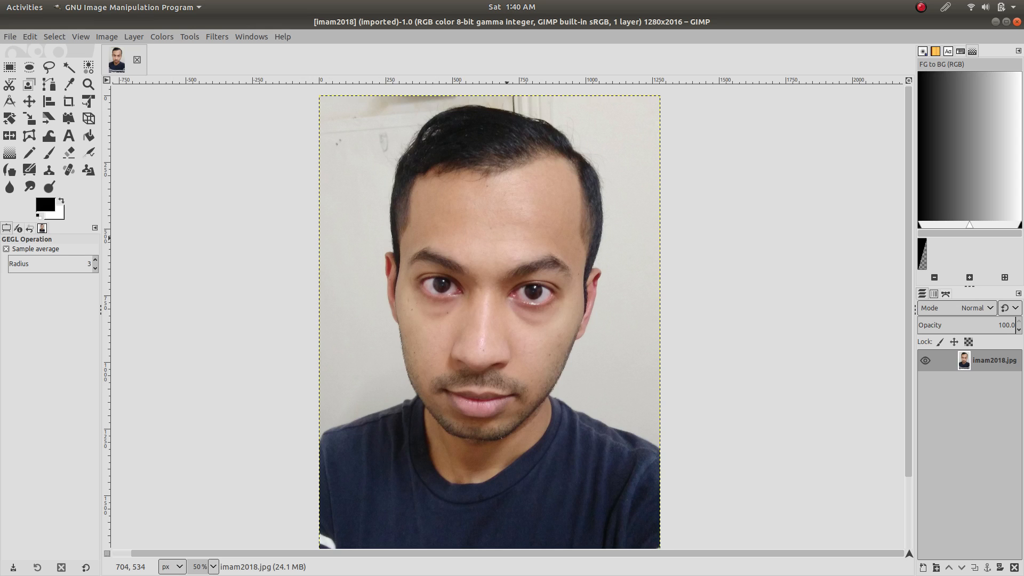
scroll(480, 299, down, 1)
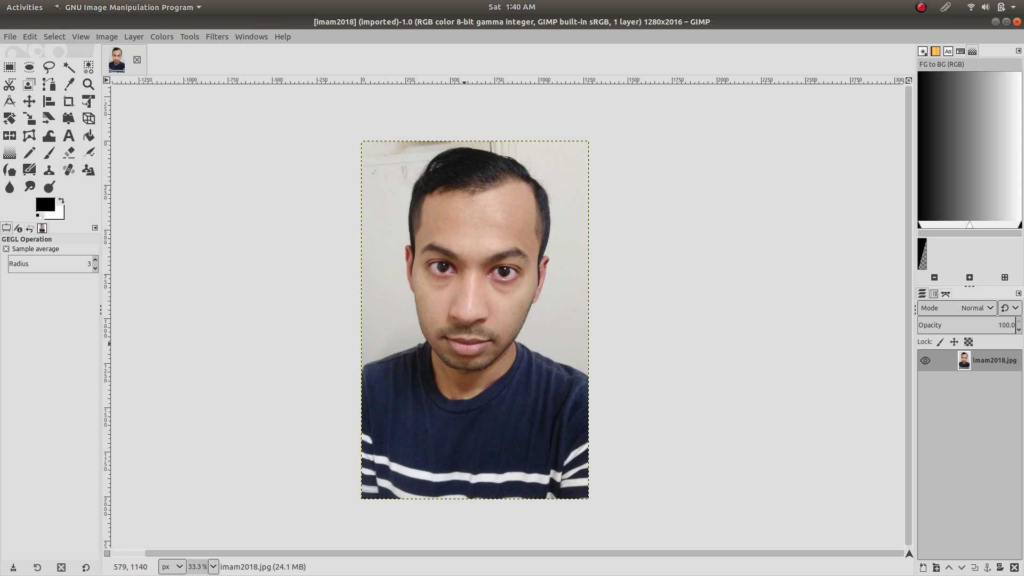
scroll(463, 344, up, 1)
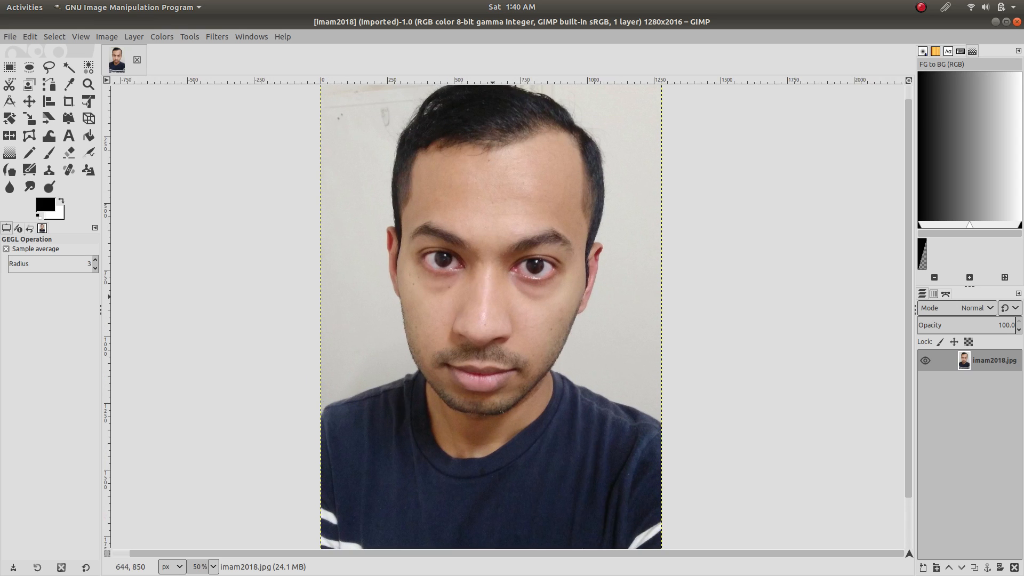
scroll(492, 311, down, 1)
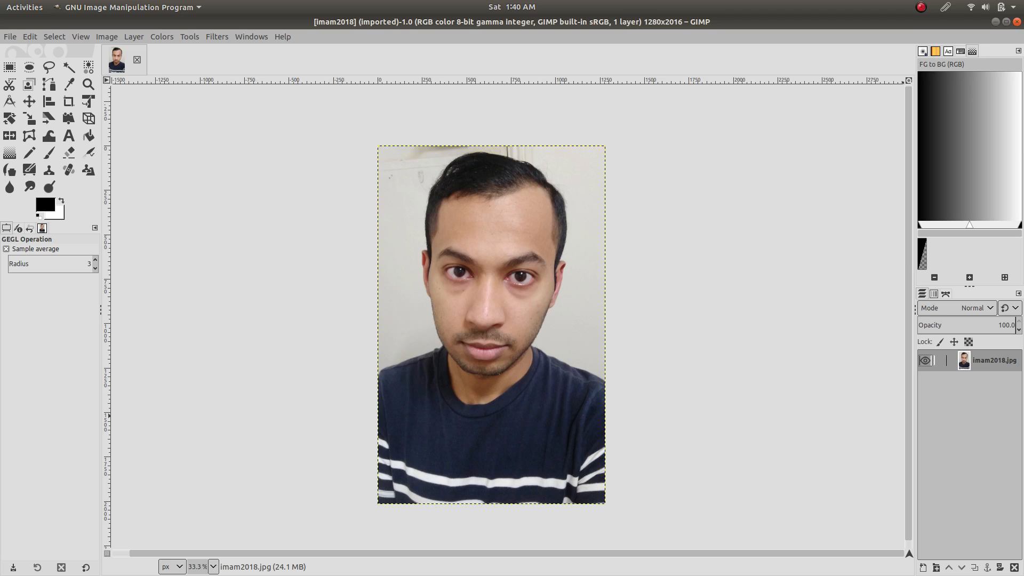
- Duplicate the portrait photo layer
right_click(939, 360)
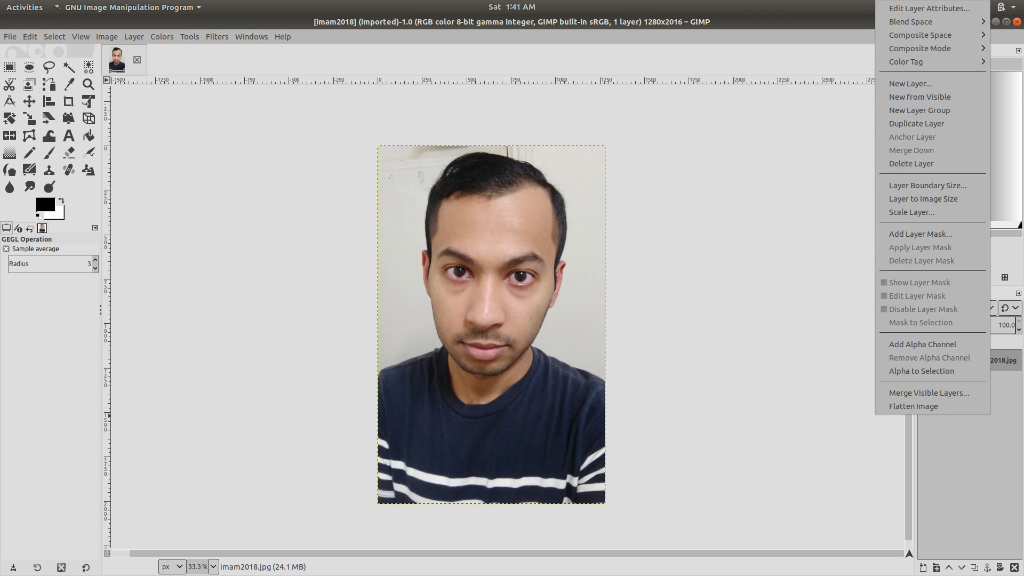
click(916, 123)
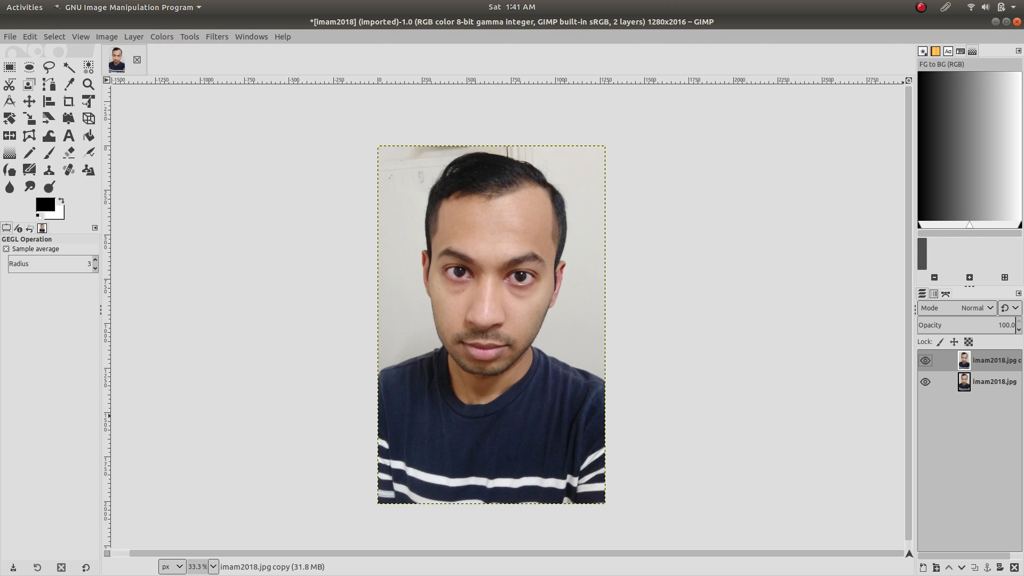
click(986, 382)
click(987, 361)
click(987, 382)
click(987, 361)
click(986, 381)
click(986, 360)
click(987, 382)
click(987, 361)
click(986, 382)
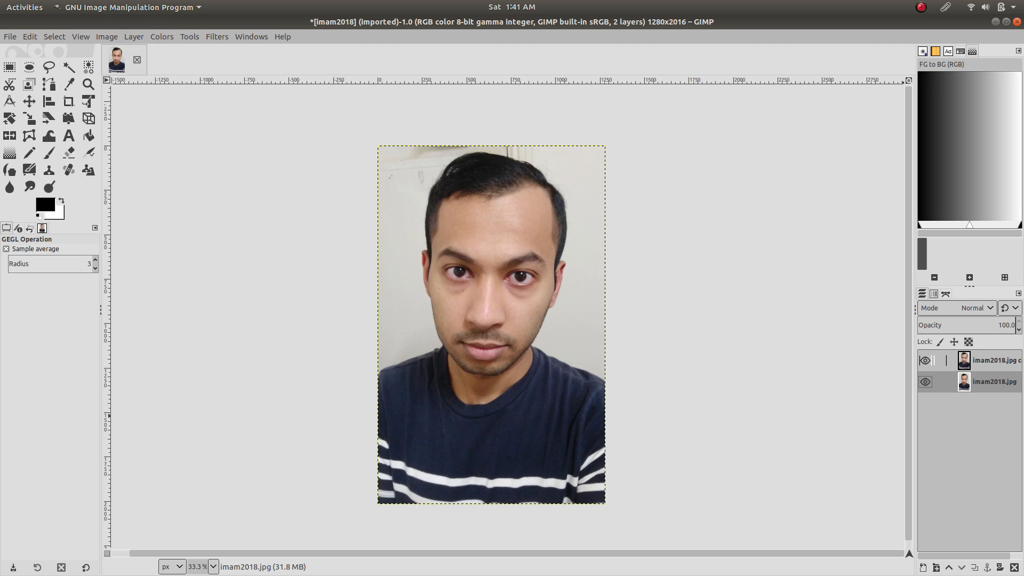
click(986, 361)
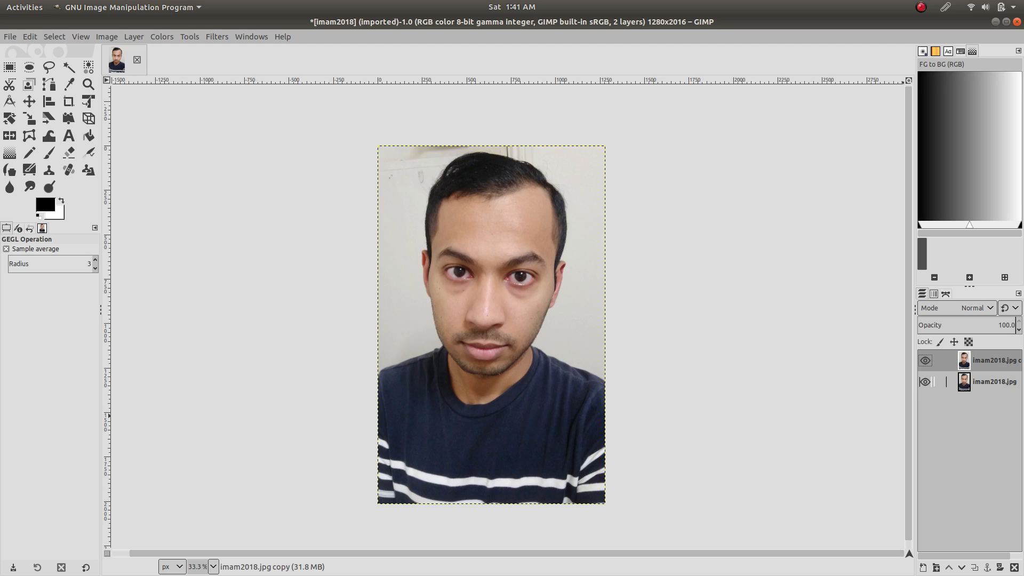
click(986, 381)
click(986, 360)
- Start the Edge filter from the edge-detect group on the duplicated layer
click(217, 37)
mouse_move(238, 167)
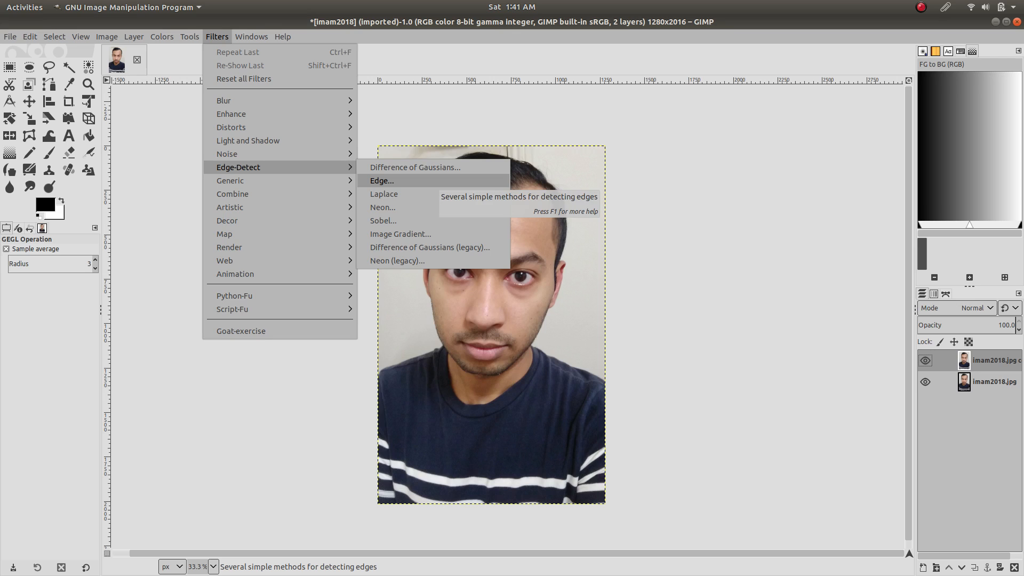
click(381, 180)
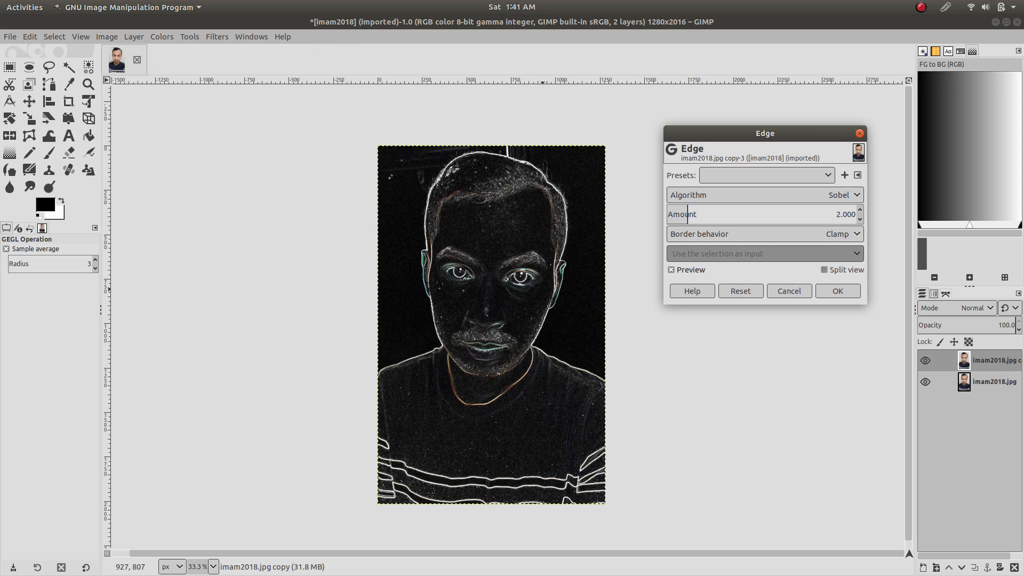
- Compare the filtered and original portrait in split view, shifting the divider towards the right edge, and turn split view off
ctrl+scroll(543, 289, up, 1)
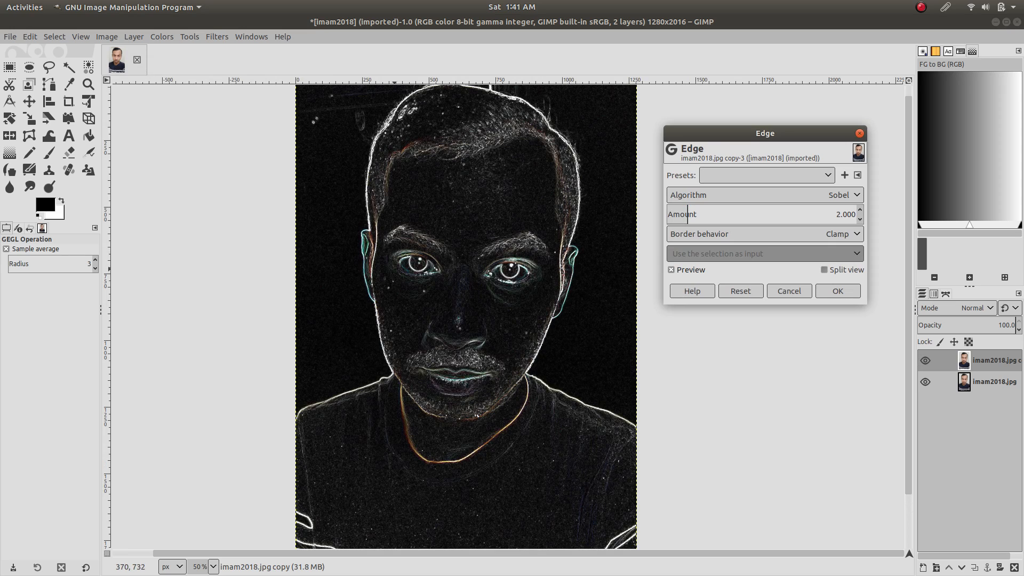
click(823, 269)
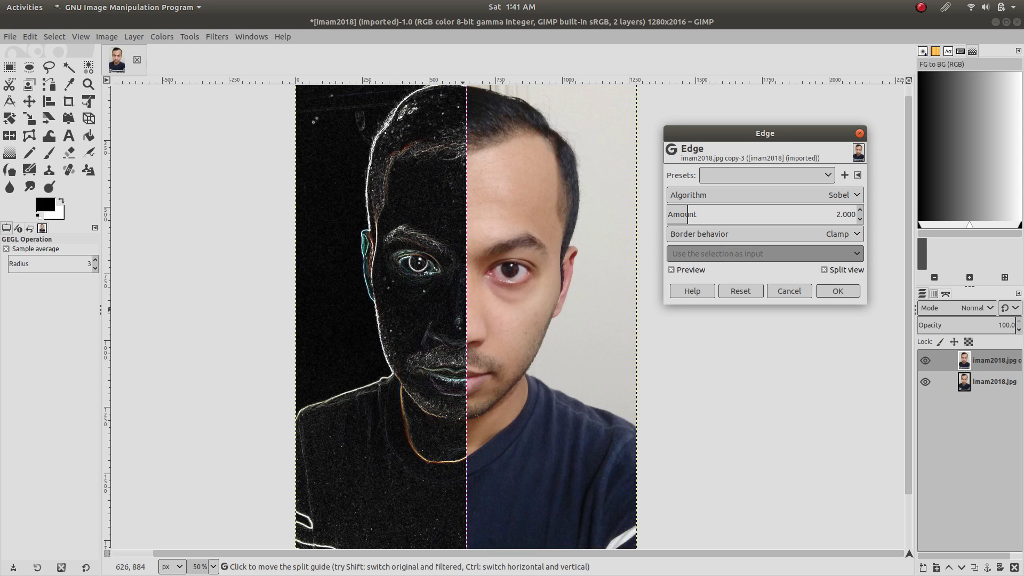
drag(465, 322, 609, 359)
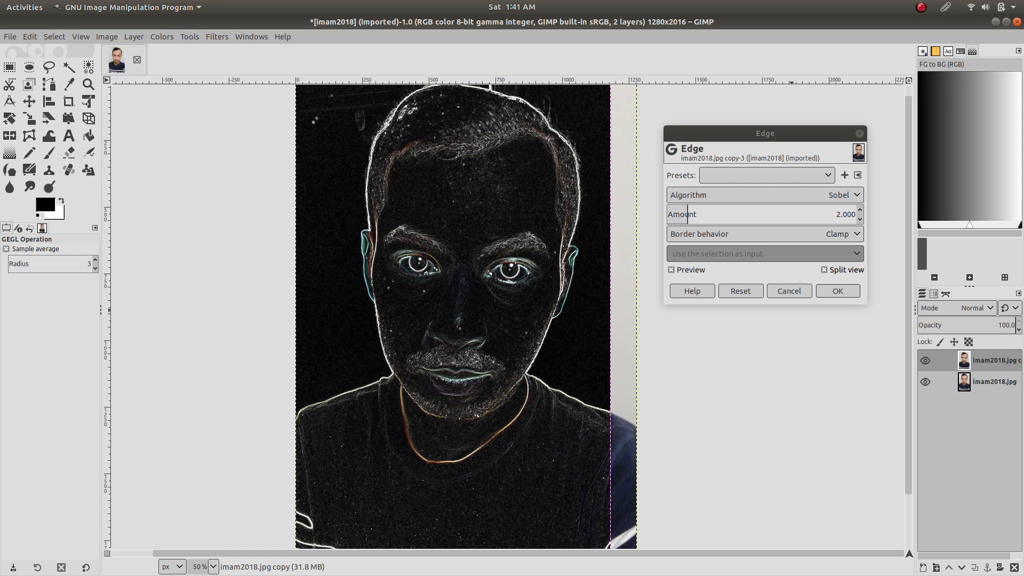
click(823, 269)
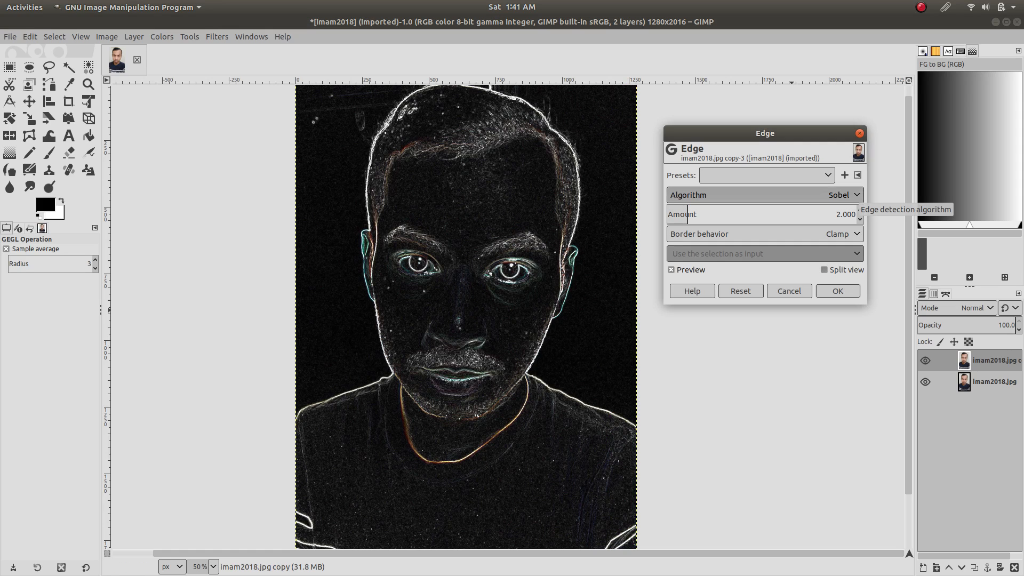
- Try the Laplace algorithm in the Edge filter and switch back to Sobel
click(845, 195)
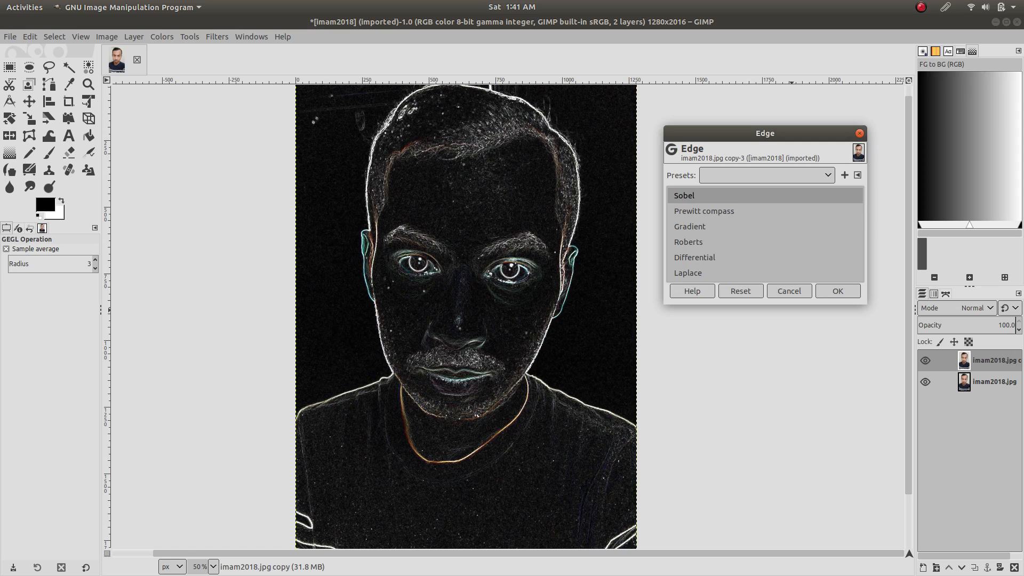
click(764, 272)
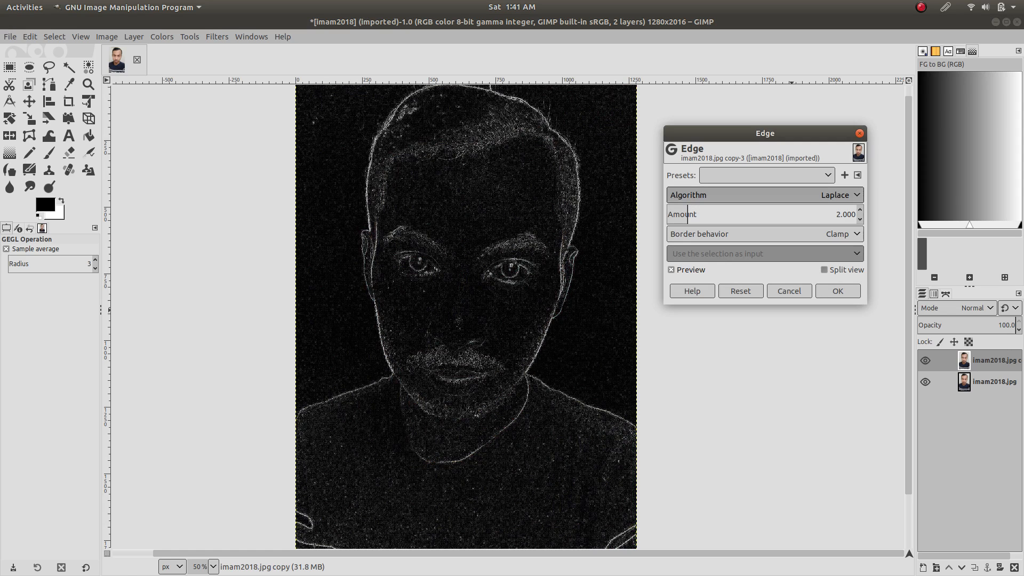
click(845, 195)
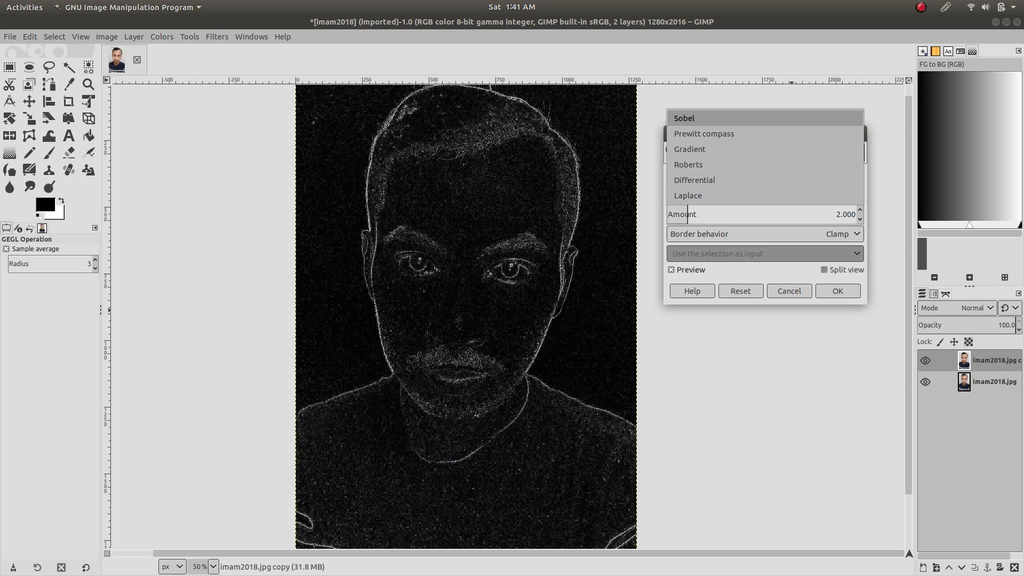
click(764, 114)
- Set the Edge filter's amount to 1.000, keep Clamp as border behavior and apply the filter
mouse_move(687, 210)
mouse_down()
mouse_move(805, 210)
mouse_move(667, 210)
mouse_up()
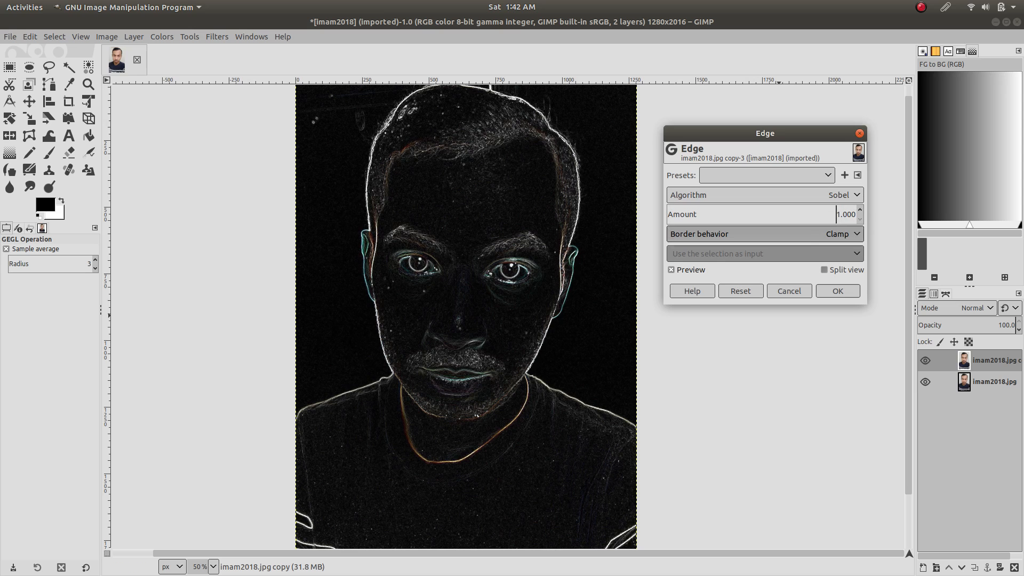
click(837, 234)
click(837, 234)
click(837, 291)
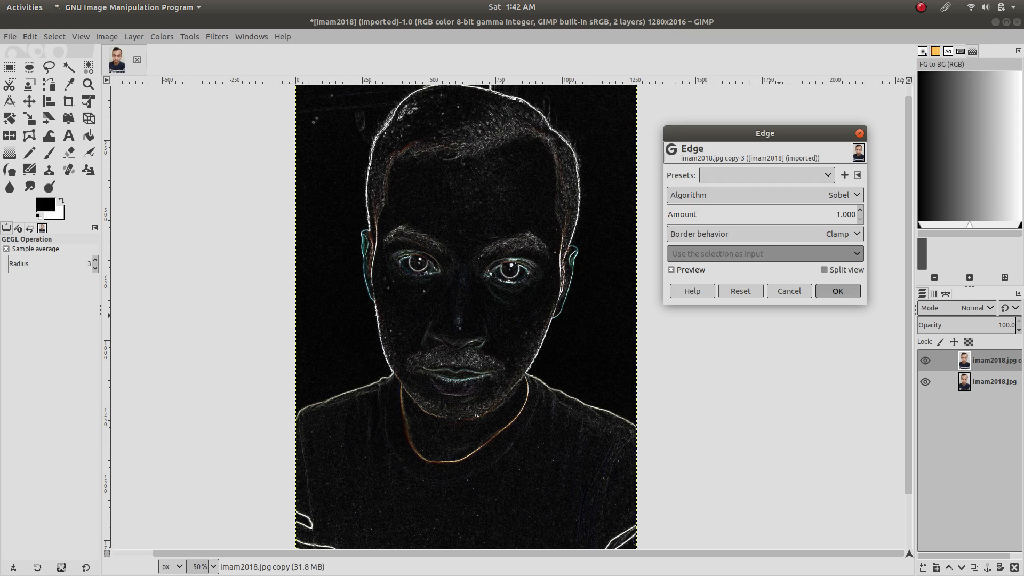
- Compare the edge-detected copy with the original photo by briefly hiding the copy, and leave the copy as active layer
click(993, 381)
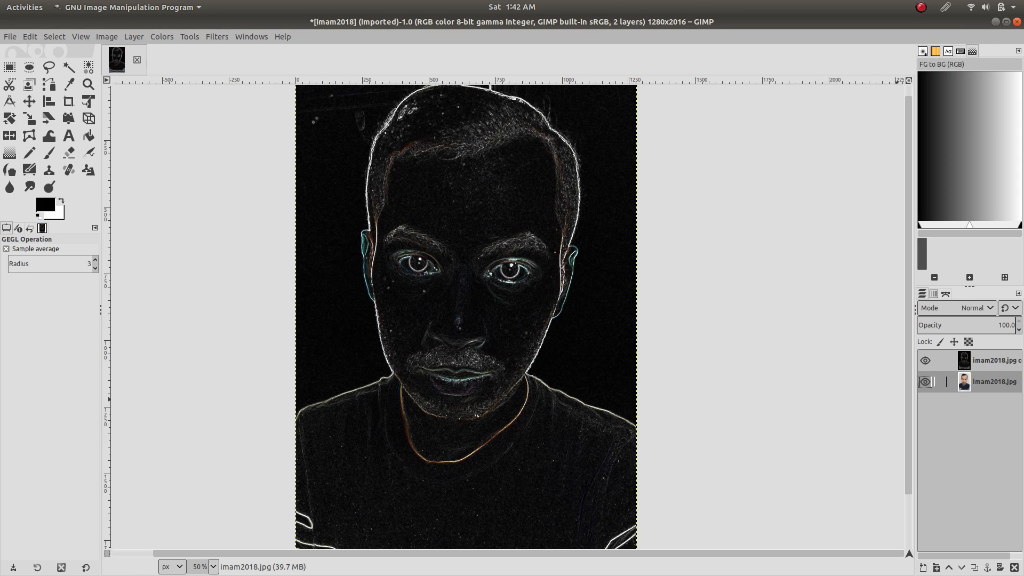
click(994, 360)
click(993, 381)
click(993, 359)
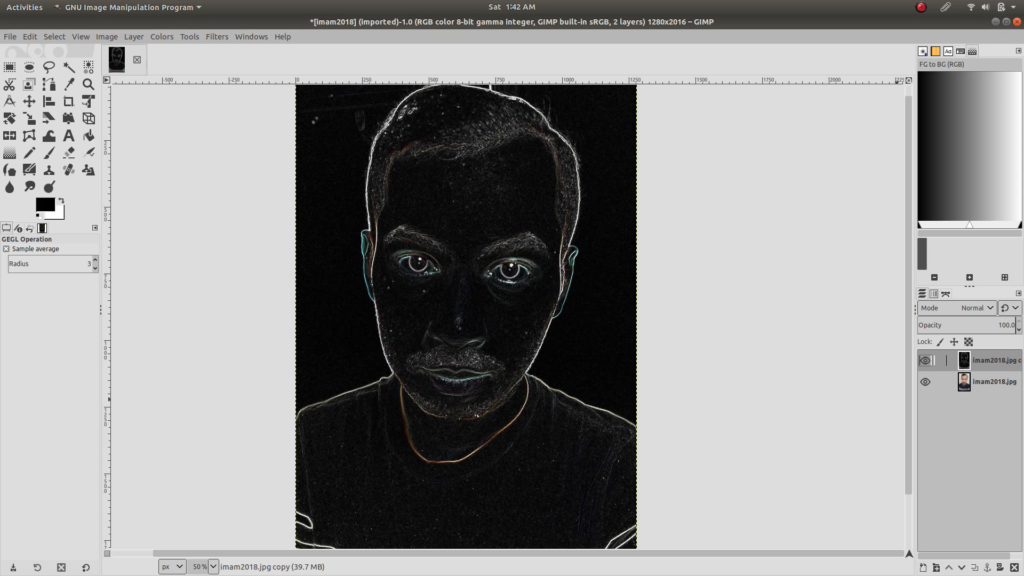
click(925, 360)
click(925, 360)
click(933, 381)
click(933, 360)
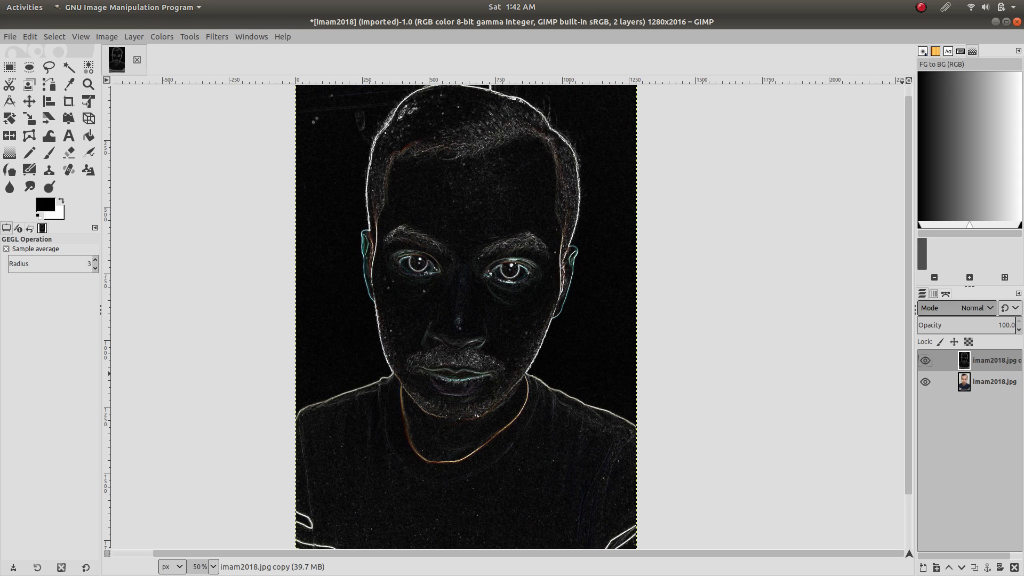
- Set the blend mode of the edge-detected copy to Subtract
click(954, 307)
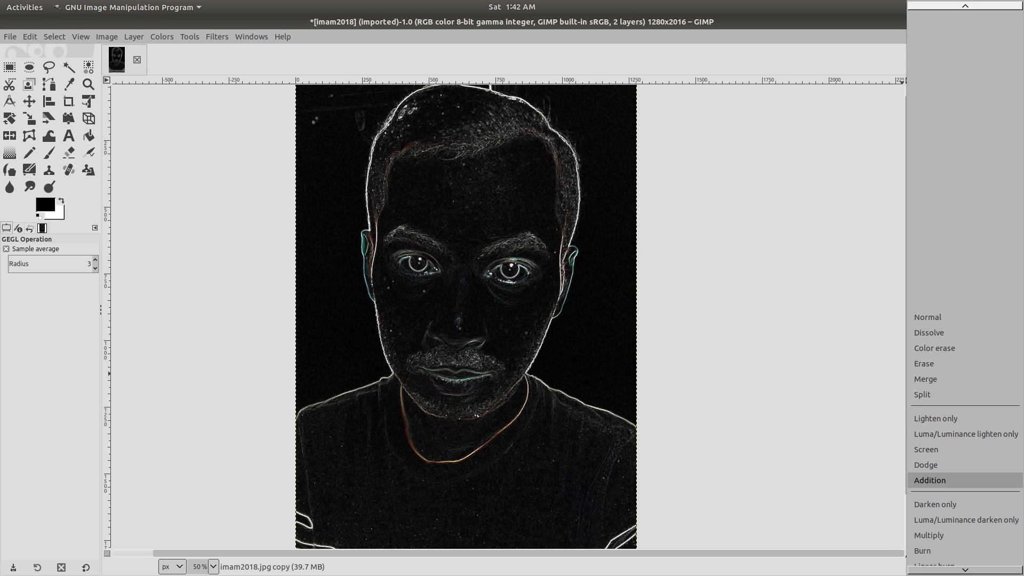
key(Escape)
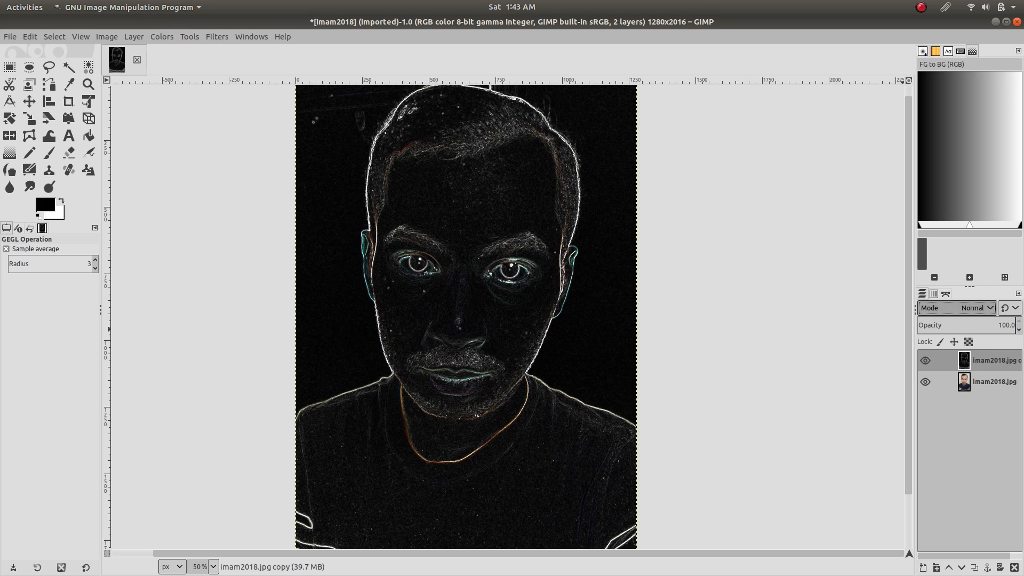
click(954, 308)
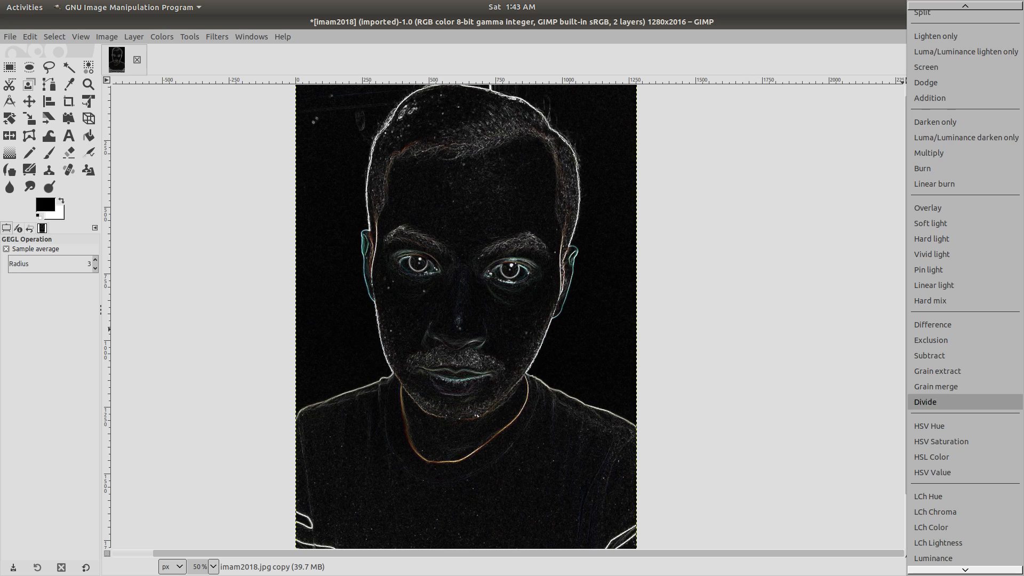
click(938, 355)
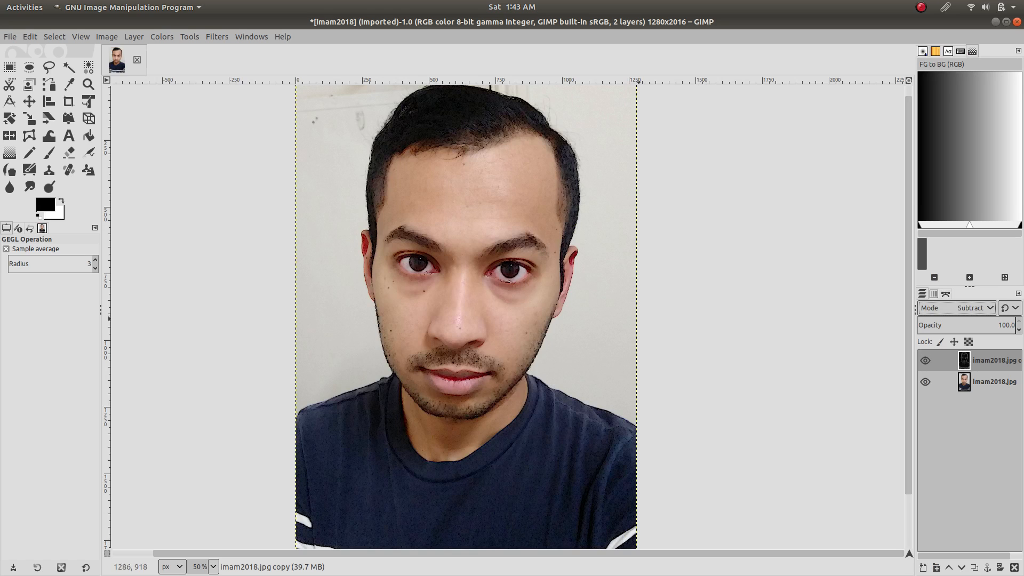
- Examine the blended portrait's facial details and outline at 33.3% and 50% zoom
ctrl+scroll(610, 317, down, 1)
ctrl+scroll(528, 374, up, 1)
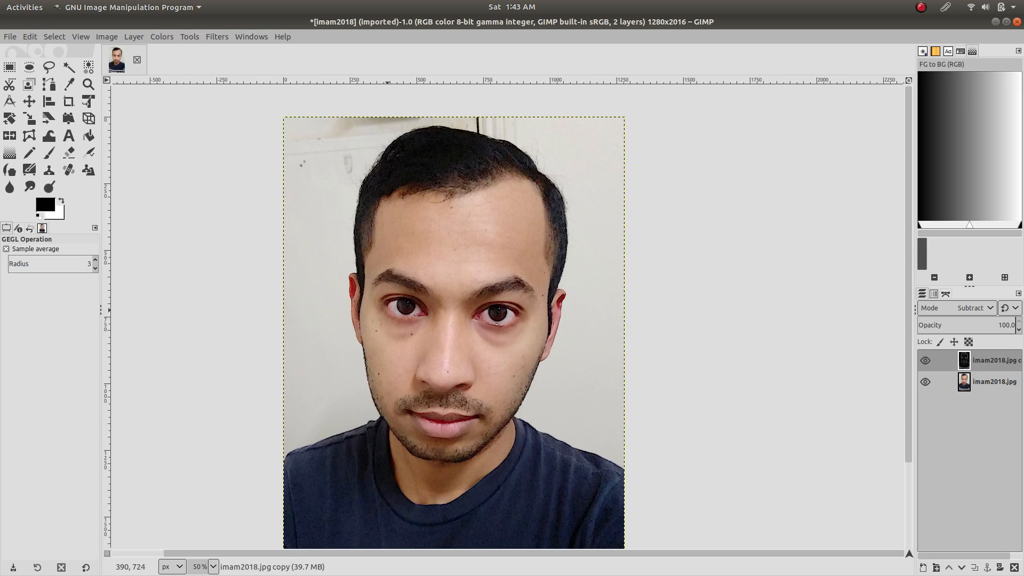
key(minus)
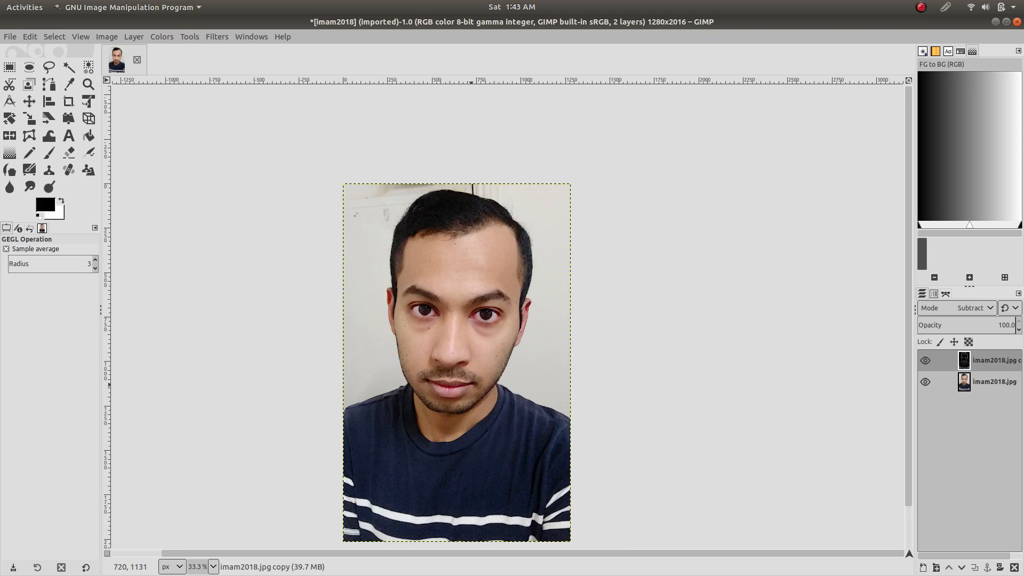
scroll(464, 320, up, 1)
drag(511, 246, 527, 303)
scroll(529, 303, down, 1)
scroll(509, 318, up, 1)
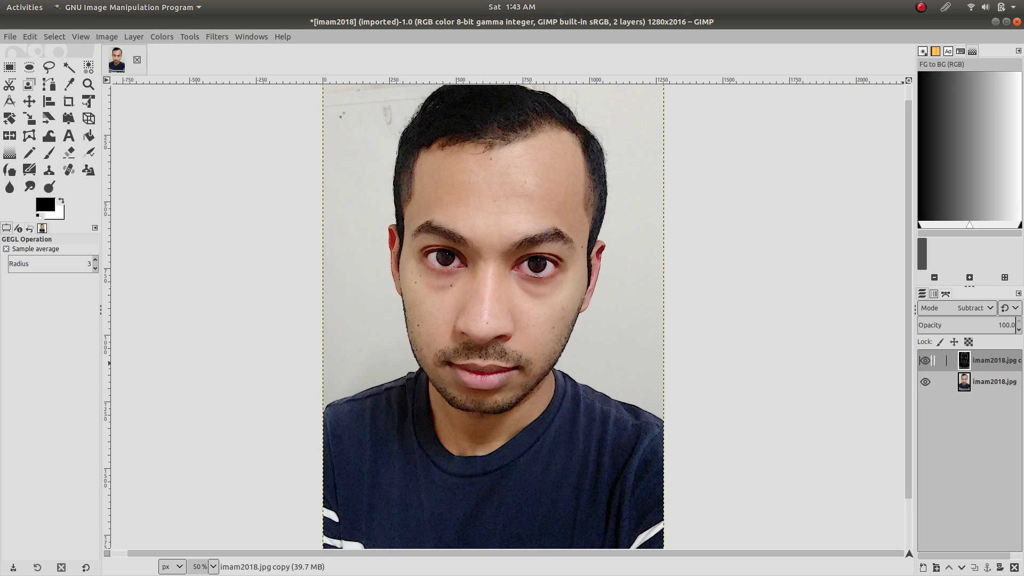
- Compare the blended portrait with the plain photo and with the edge-detected copy alone by toggling the visibility of each layer
click(925, 361)
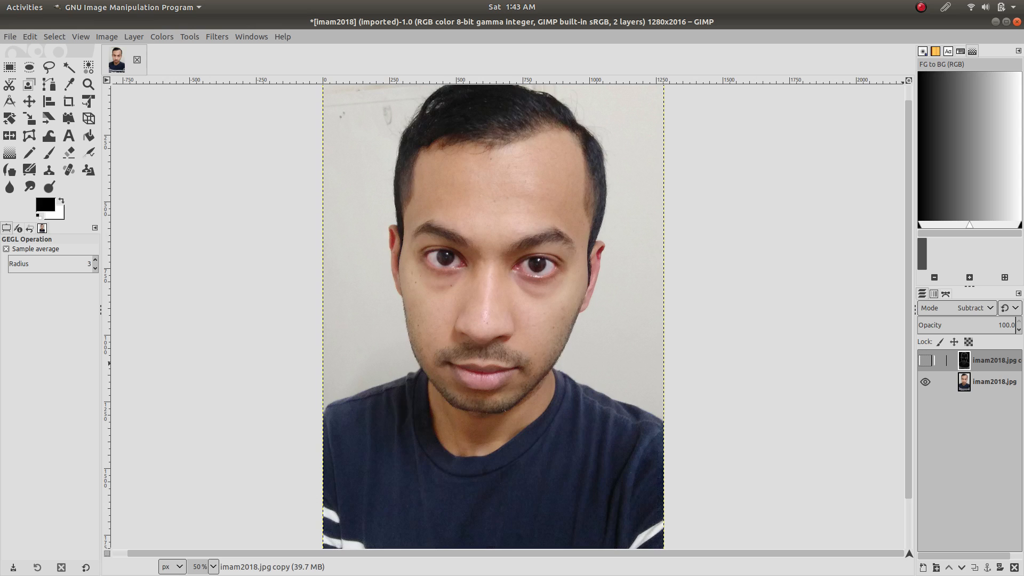
click(925, 361)
click(925, 361)
click(924, 360)
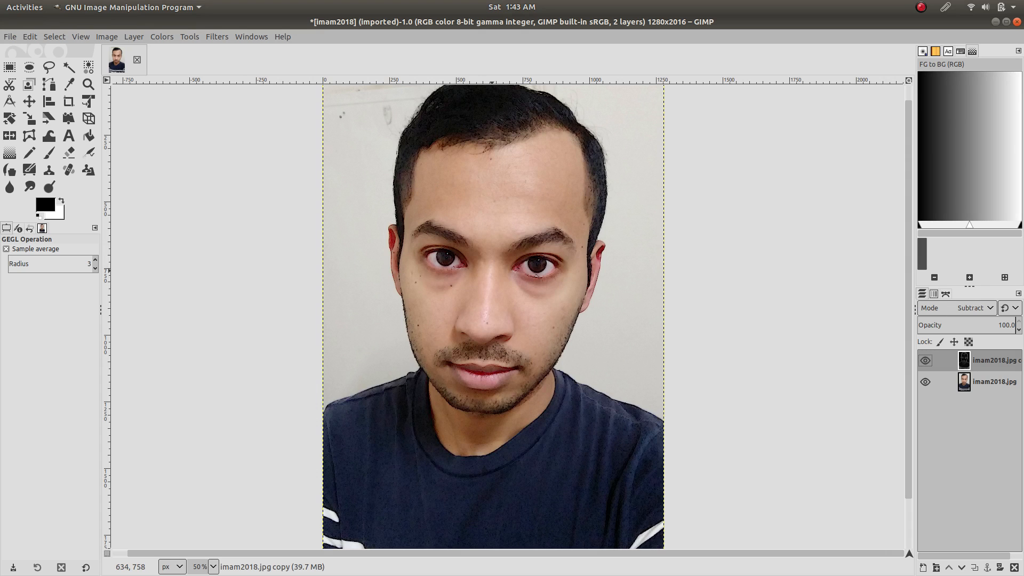
scroll(478, 265, up, 2)
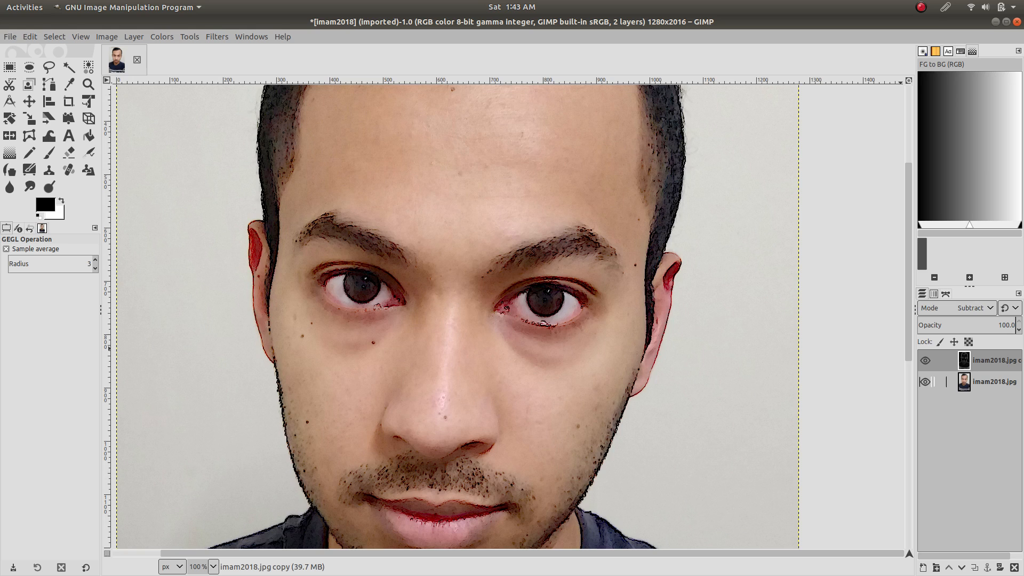
click(926, 381)
click(925, 381)
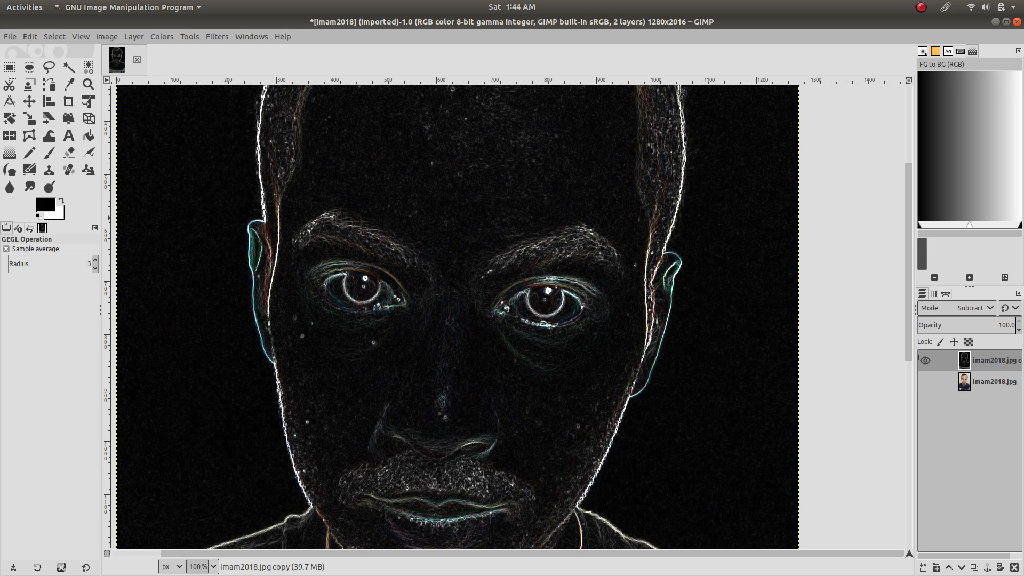
- With the original layer visible, paint black with a size 26 Paintbrush over the edge marks along both lower eyelids on the edge-detected copy
click(49, 153)
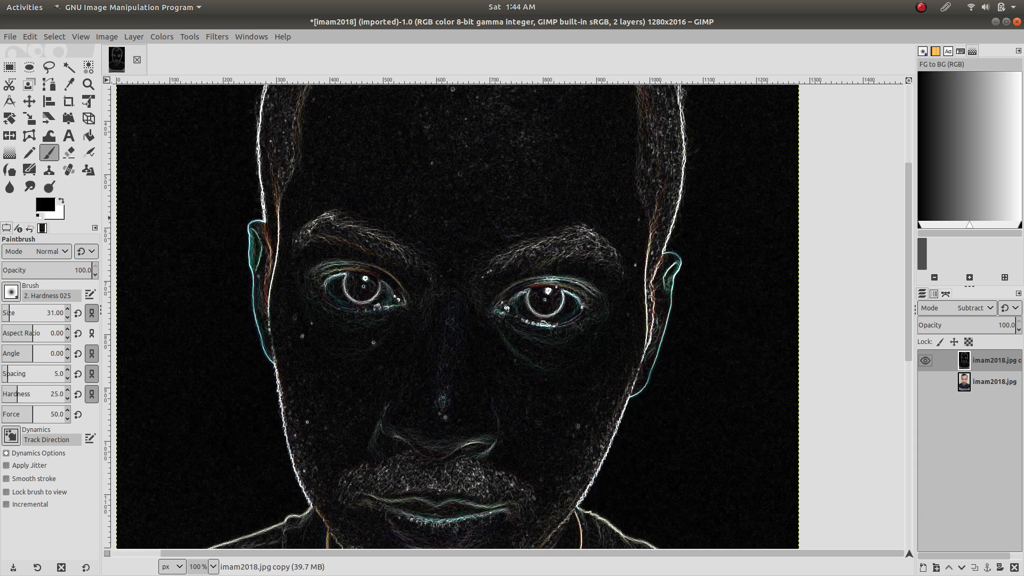
drag(398, 303, 395, 306)
key(ctrl+z)
click(925, 381)
scroll(420, 322, up, 2)
drag(656, 335, 561, 364)
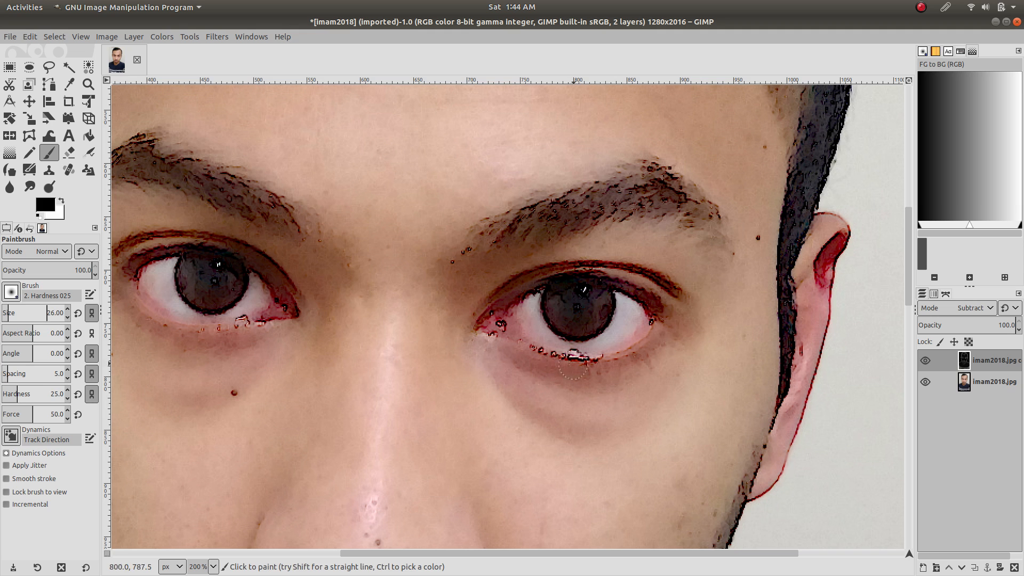
drag(533, 348, 602, 358)
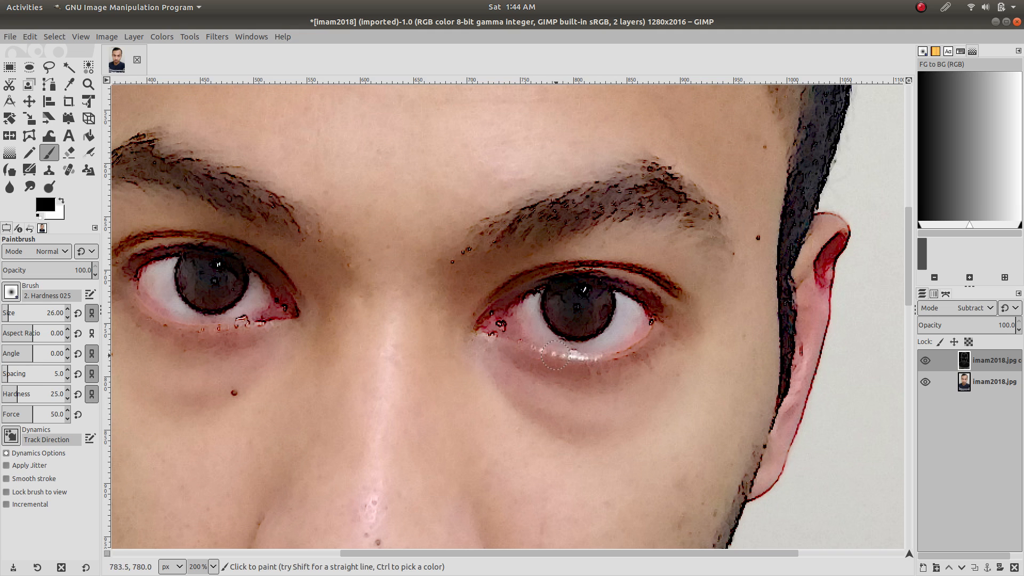
mouse_move(525, 347)
mouse_down()
mouse_move(496, 314)
mouse_move(501, 339)
mouse_up()
mouse_move(615, 357)
mouse_down()
mouse_move(658, 326)
mouse_move(632, 341)
mouse_up()
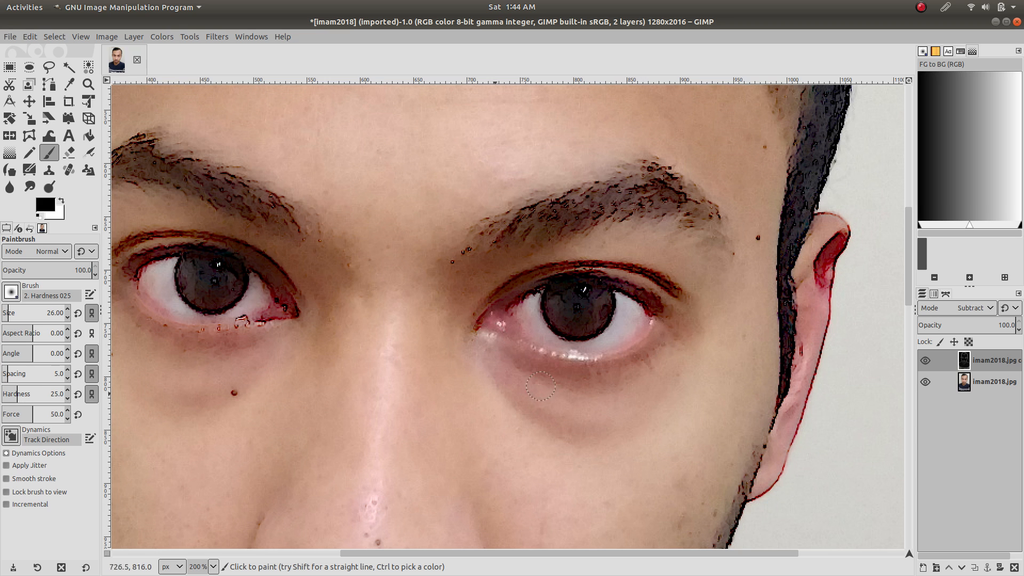
drag(273, 374, 459, 382)
mouse_move(464, 330)
mouse_down()
mouse_move(472, 315)
mouse_move(478, 322)
mouse_move(468, 313)
mouse_move(480, 320)
mouse_move(419, 335)
mouse_up()
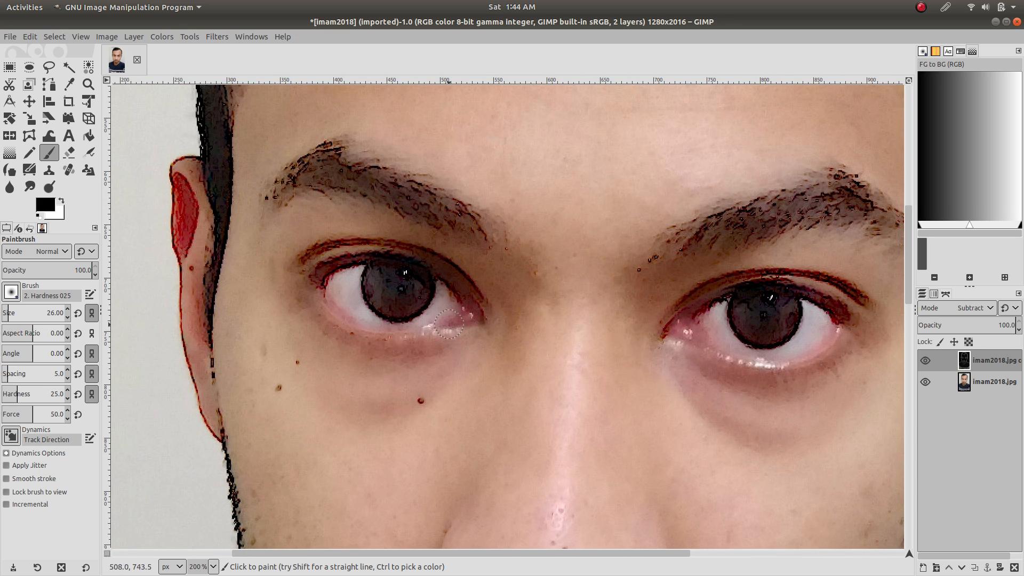
- Paint black over the edge marks of the skin spots on the cheek and beside the outer end of the opposite eyebrow
drag(296, 405, 324, 330)
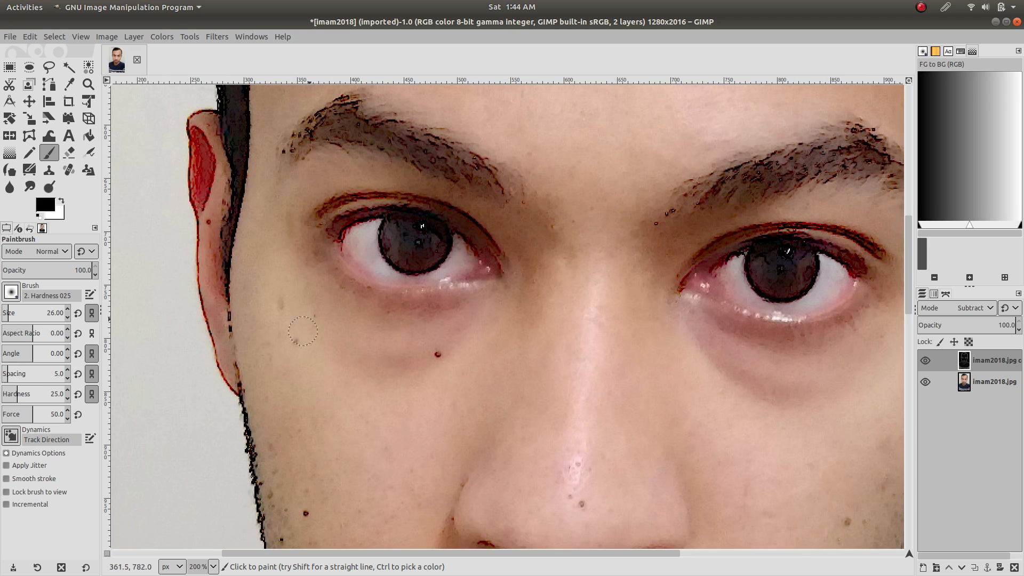
click(437, 354)
drag(322, 532, 342, 403)
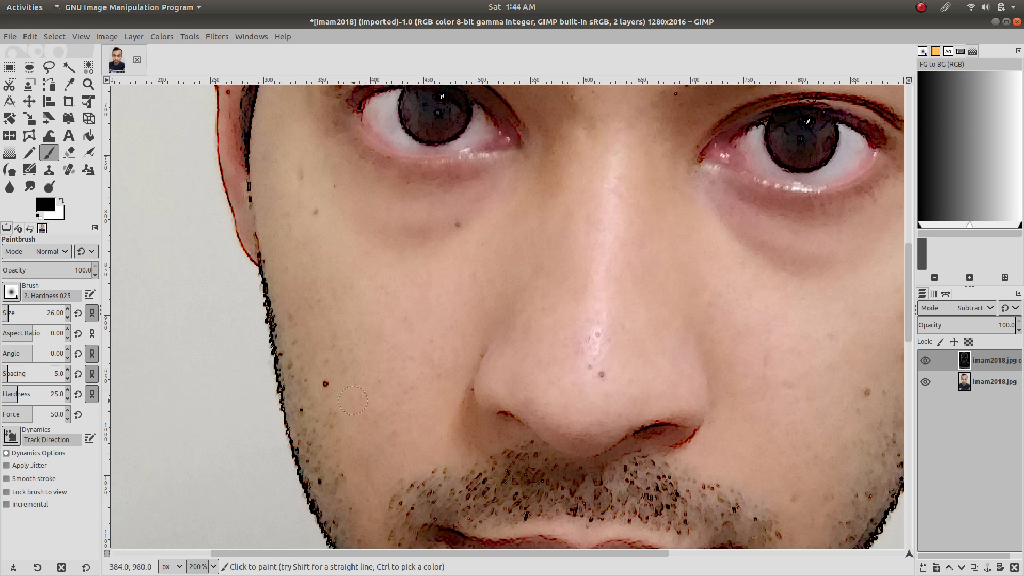
drag(827, 416, 649, 376)
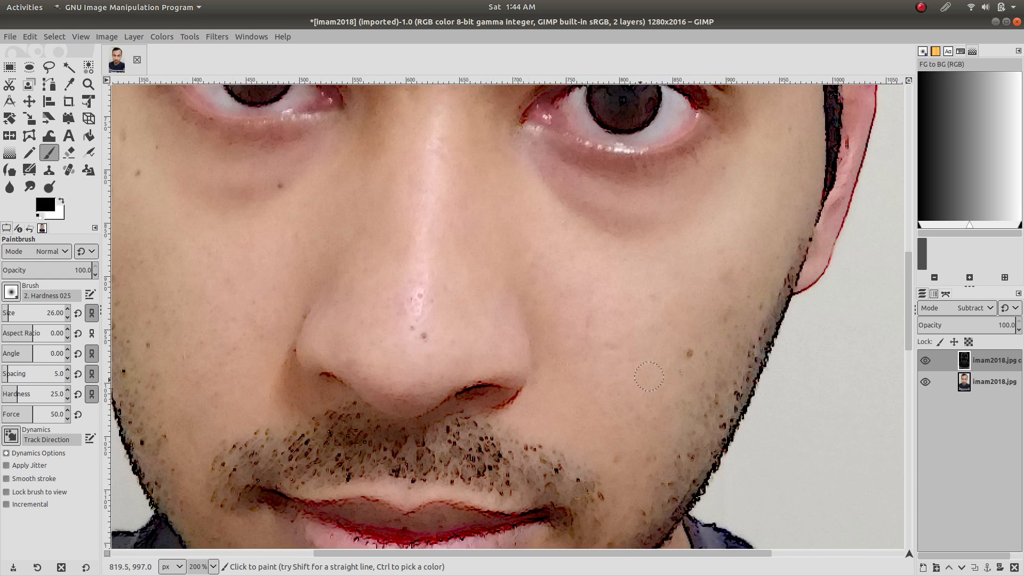
scroll(681, 374, up, 6)
scroll(612, 484, right, 2)
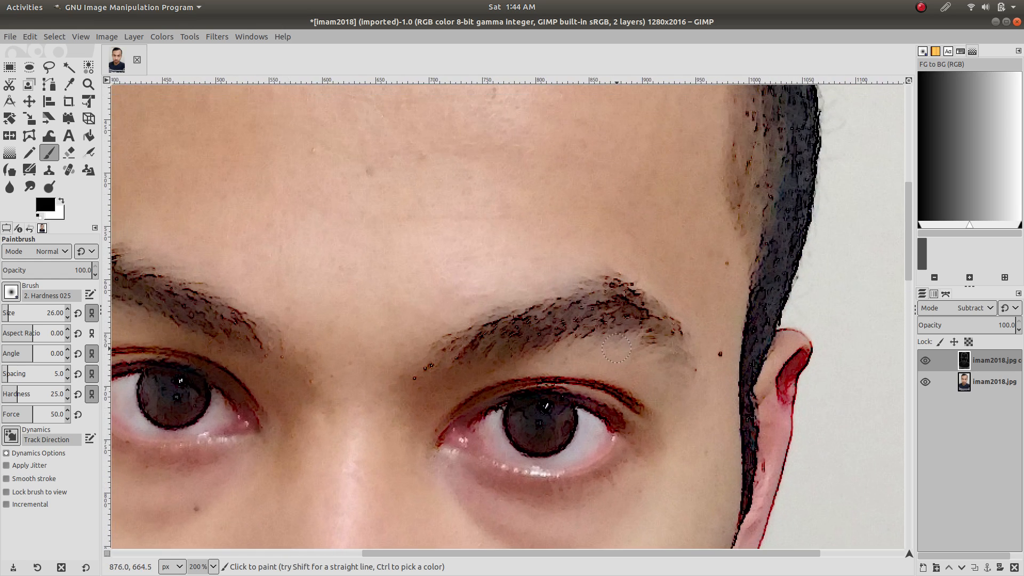
click(719, 357)
- With the Healing tool, sample clean forehead skin and heal the spot below the hairline on the edge-detected copy
drag(391, 275, 591, 394)
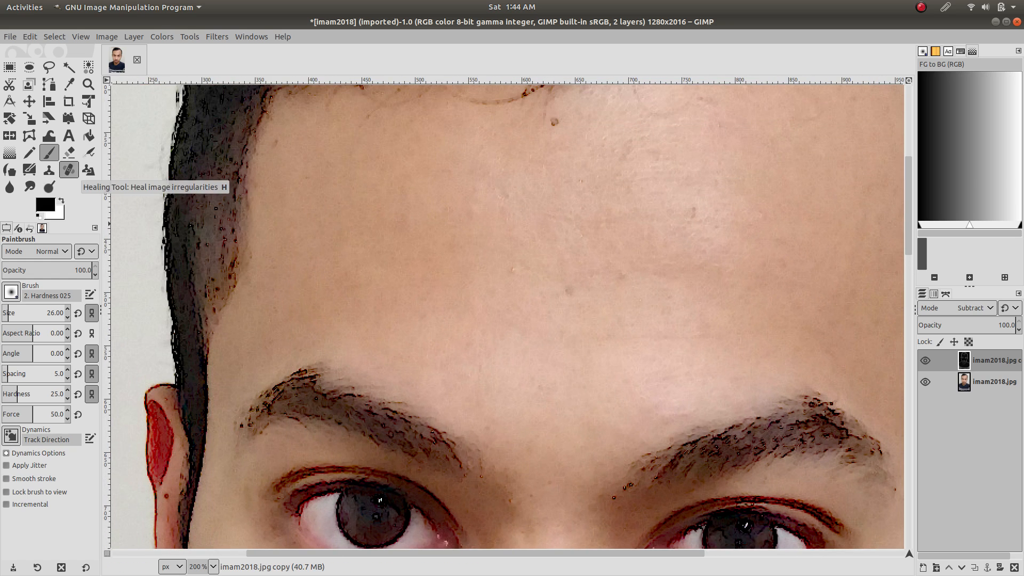
click(68, 170)
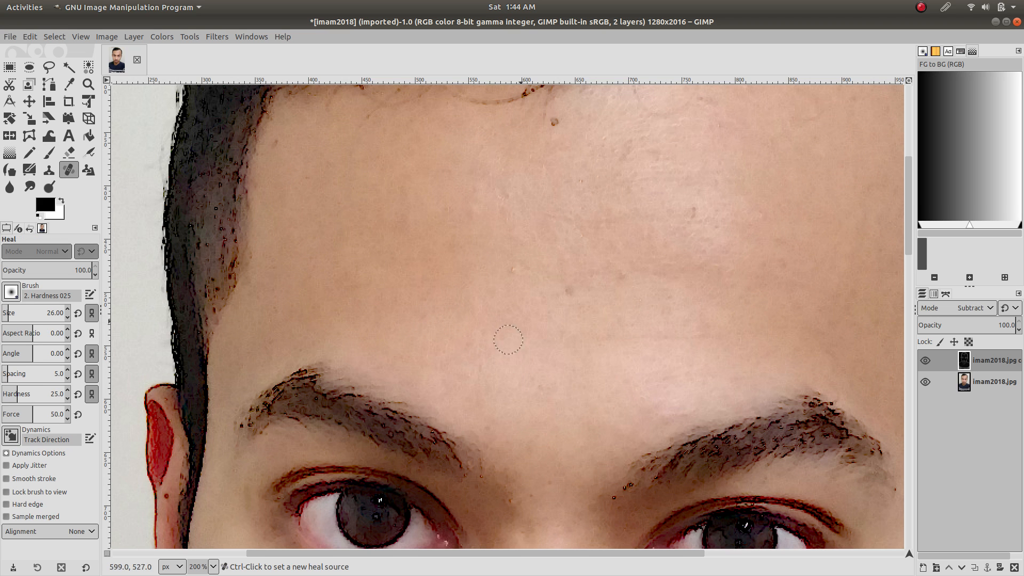
drag(524, 294, 430, 481)
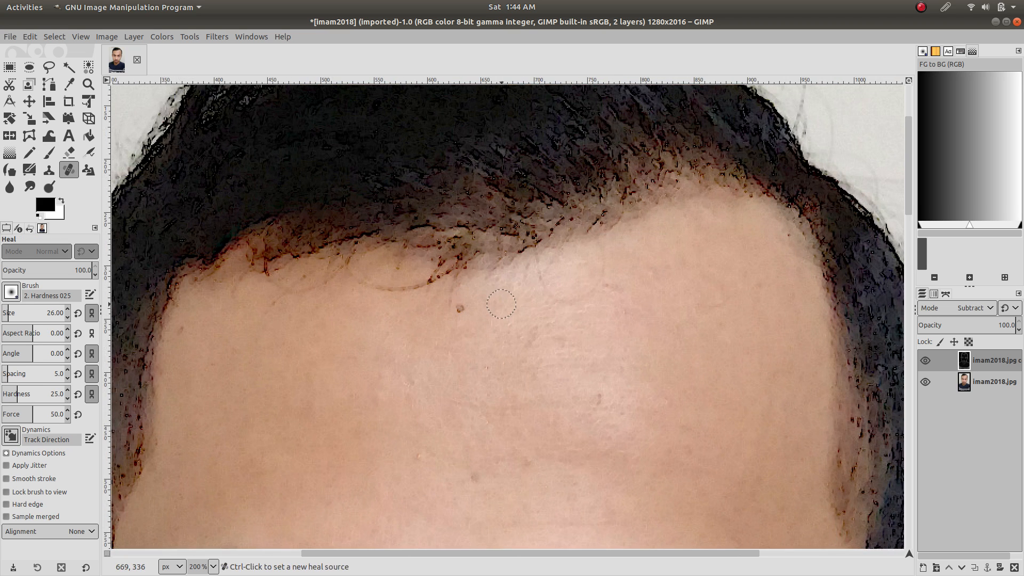
key(ctrl)
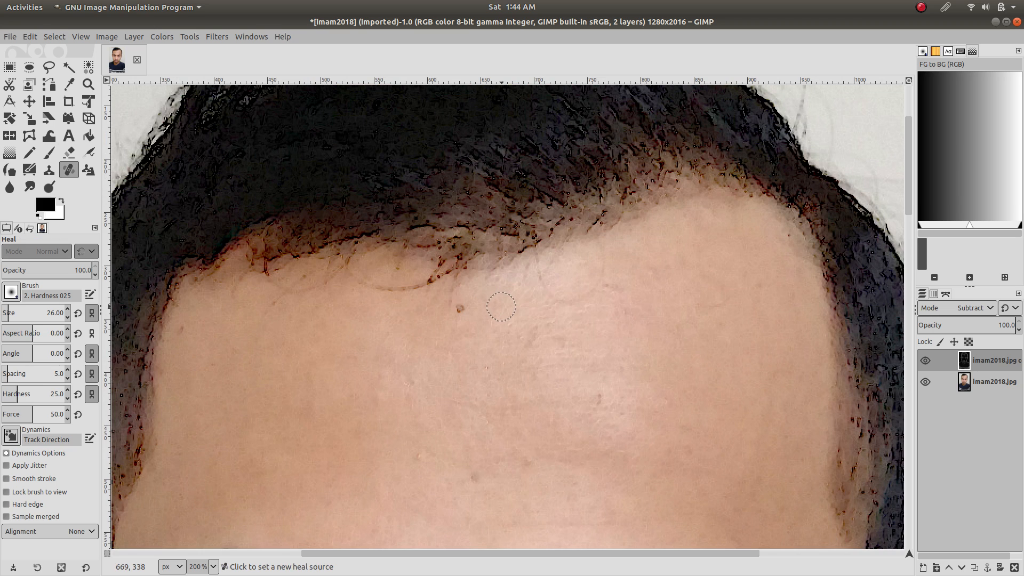
ctrl+click(501, 306)
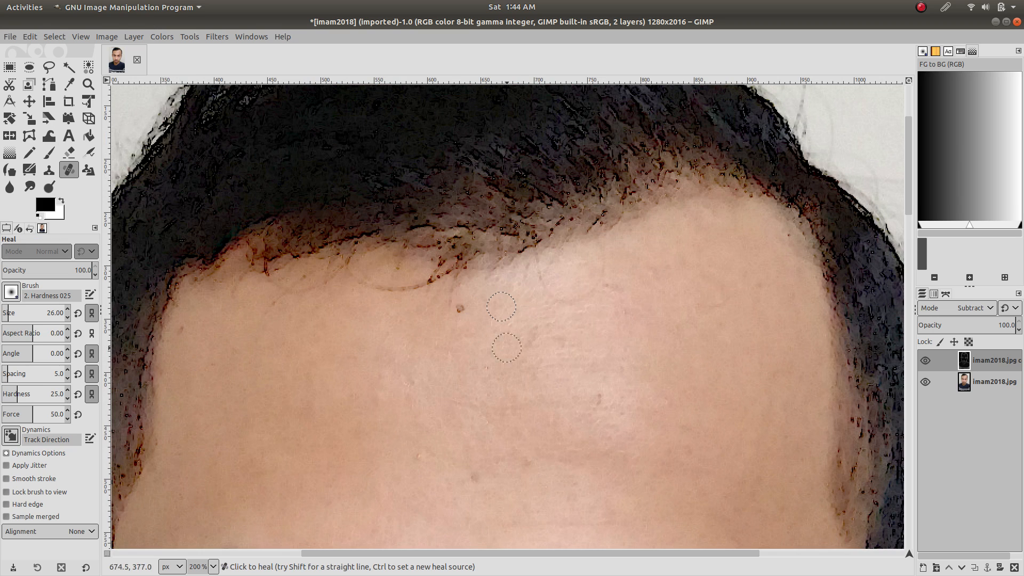
mouse_move(460, 309)
mouse_down()
mouse_move(447, 311)
mouse_move(457, 307)
mouse_move(459, 327)
mouse_up()
ctrl+click(403, 329)
- Make the original photo layer active, sample nearby skin and heal the forehead spot there
key(Page_Down)
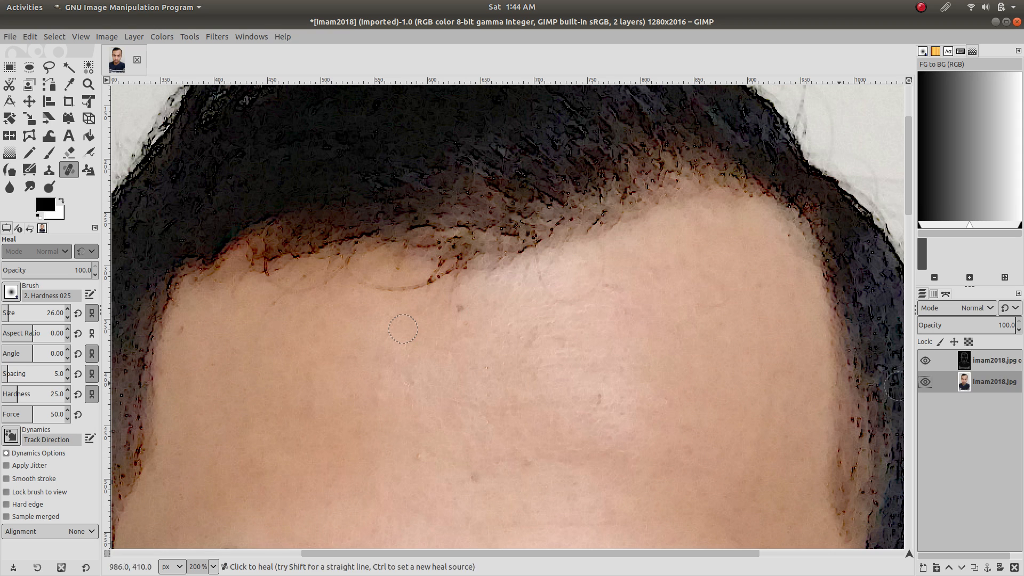
ctrl+click(520, 314)
ctrl+click(510, 350)
click(458, 310)
- Heal the small skin spots between the outer eyebrow and the temple hairline on the original photo layer, using clean skin nearby as source
scroll(405, 282, down, 5)
scroll(405, 282, right, 1)
scroll(388, 262, down, 6)
scroll(388, 262, right, 2)
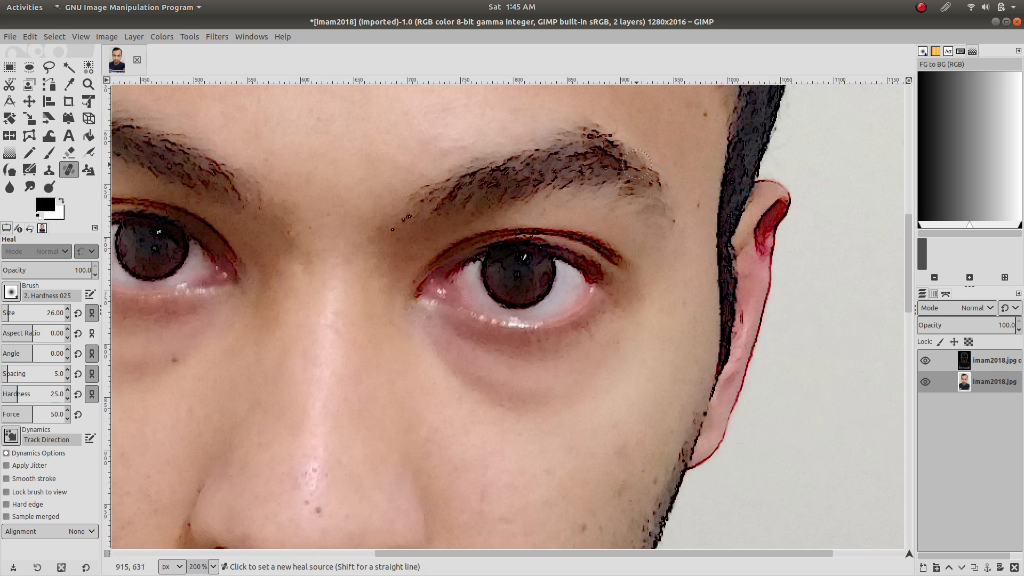
ctrl+click(690, 168)
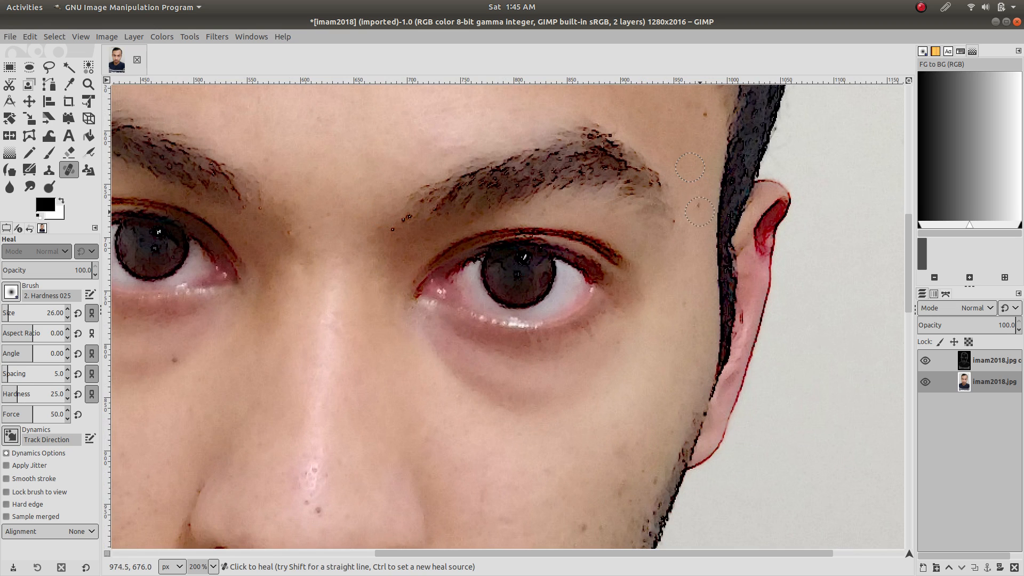
click(694, 210)
scroll(482, 380, up, 3)
scroll(481, 380, right, 2)
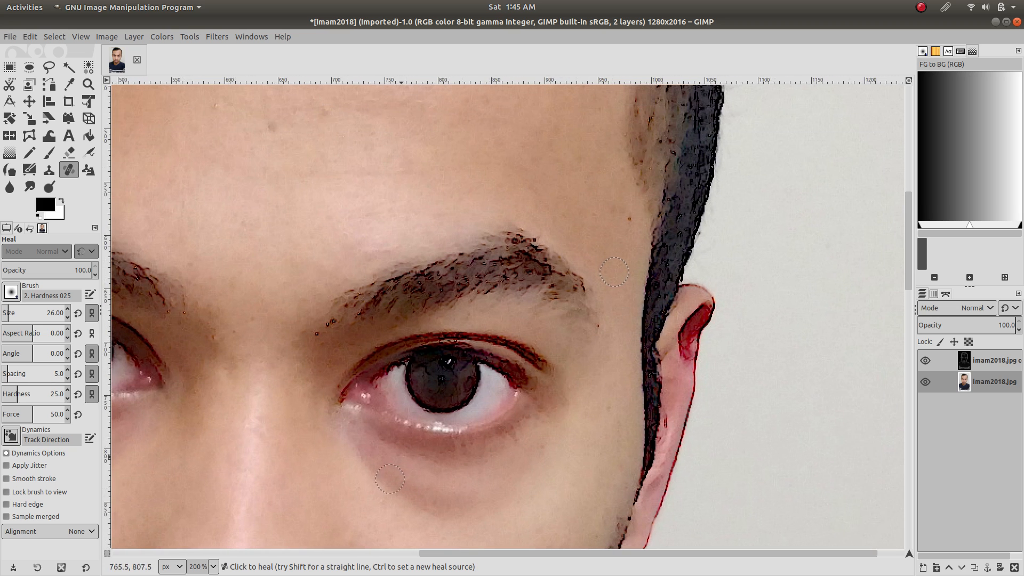
ctrl+click(592, 198)
ctrl+click(581, 206)
ctrl+click(606, 203)
- Heal the dark spot under the opposite eye and the spot on the outer cheek near the ear
scroll(405, 341, down, 5)
scroll(405, 341, left, 7)
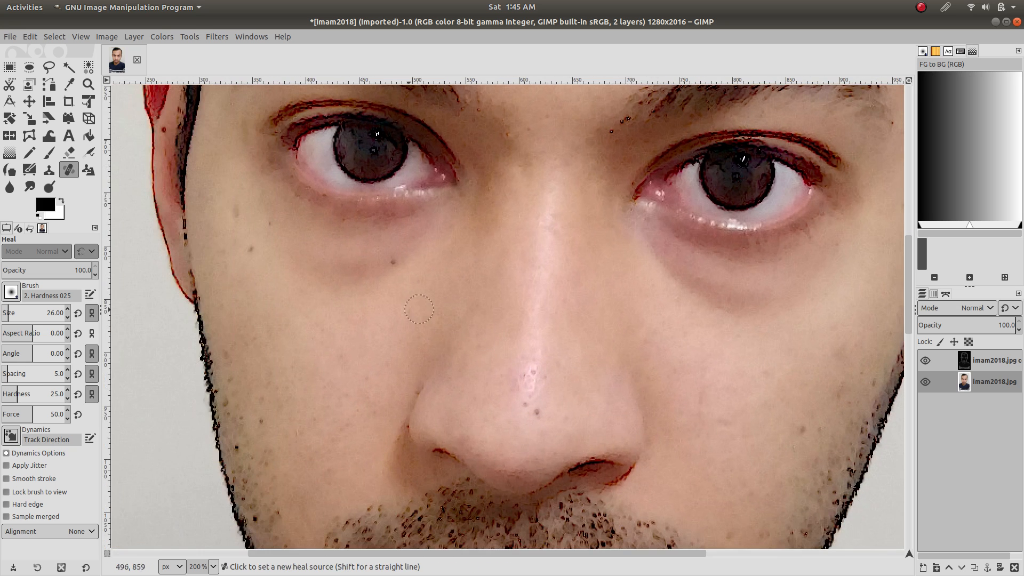
ctrl+click(395, 291)
ctrl+click(413, 252)
click(396, 264)
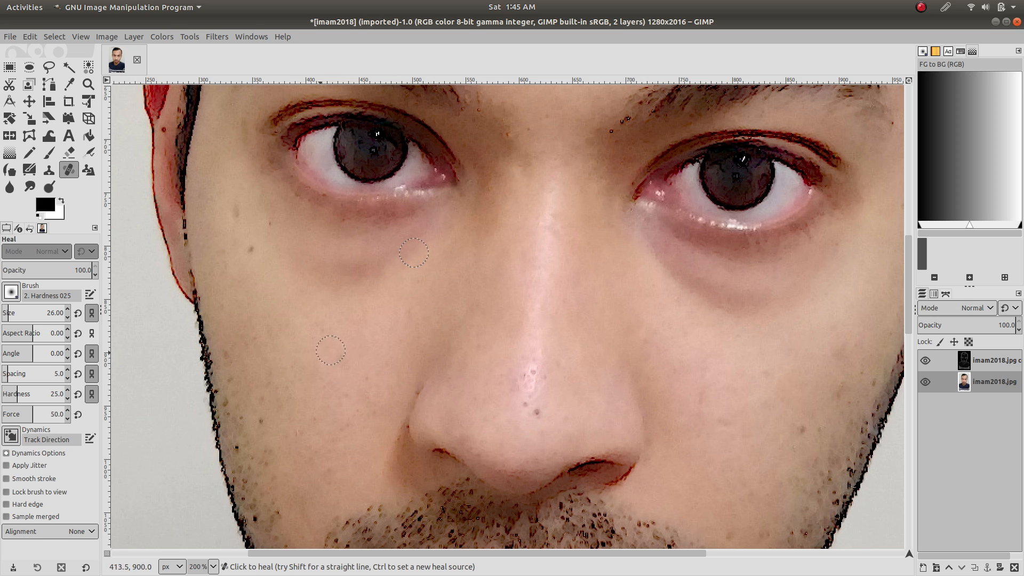
ctrl+click(249, 267)
click(250, 249)
- Heal the dark spot on the tip of the nose with skin sampled from the nose
drag(363, 406, 370, 273)
ctrl+click(564, 257)
click(538, 284)
ctrl+click(542, 286)
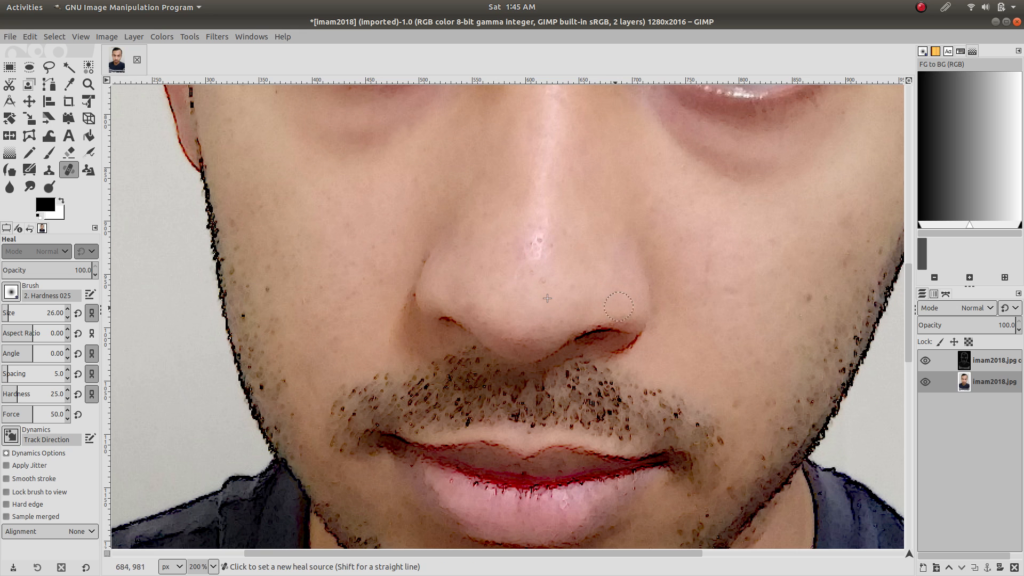
- Review the whole retouched portrait at 33.3% zoom and make the edge-detected copy the active layer
ctrl+scroll(617, 306, down, 2)
ctrl+scroll(580, 305, down, 3)
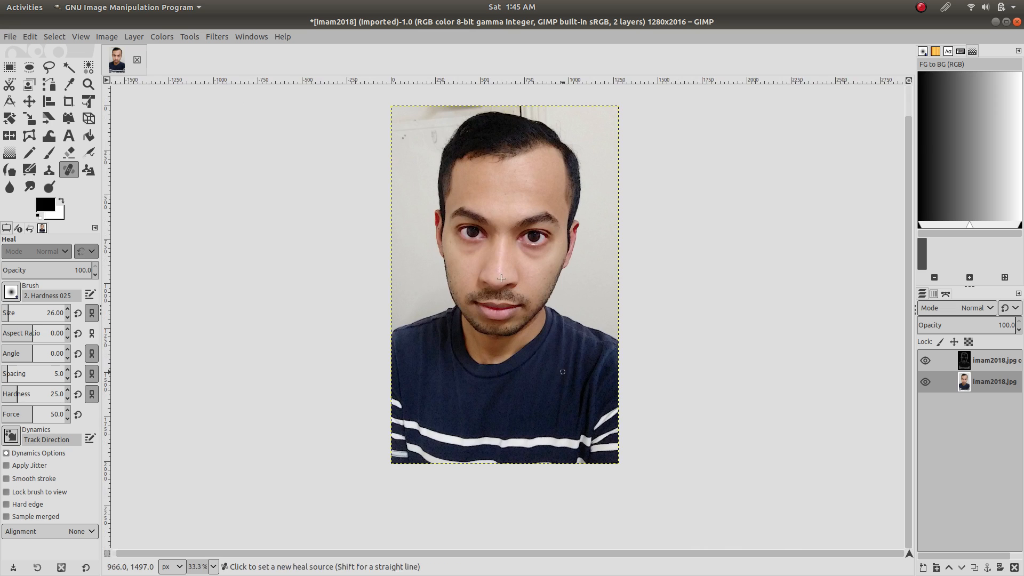
drag(572, 321, 559, 351)
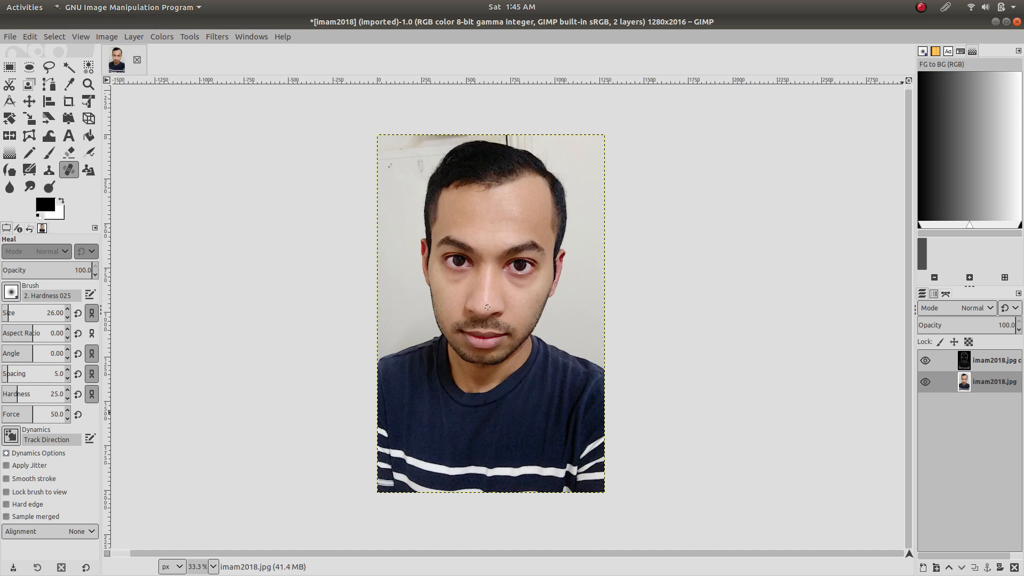
click(946, 361)
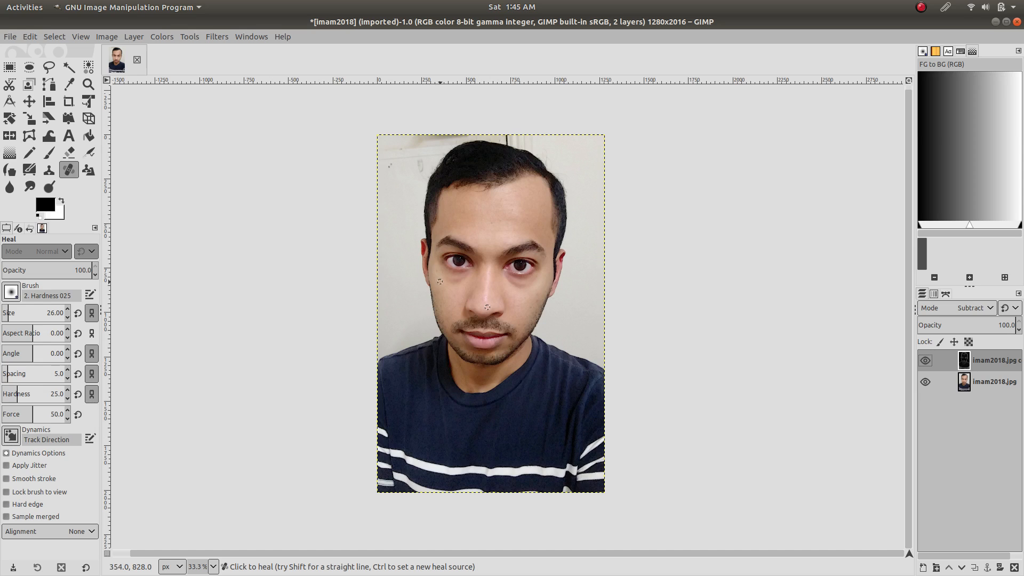
mouse_move(1, 330)
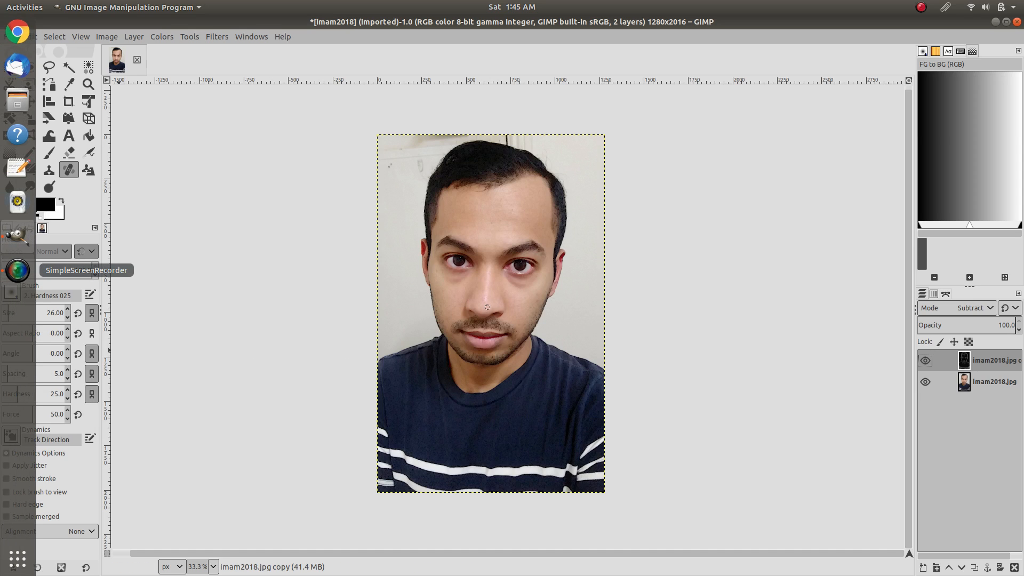